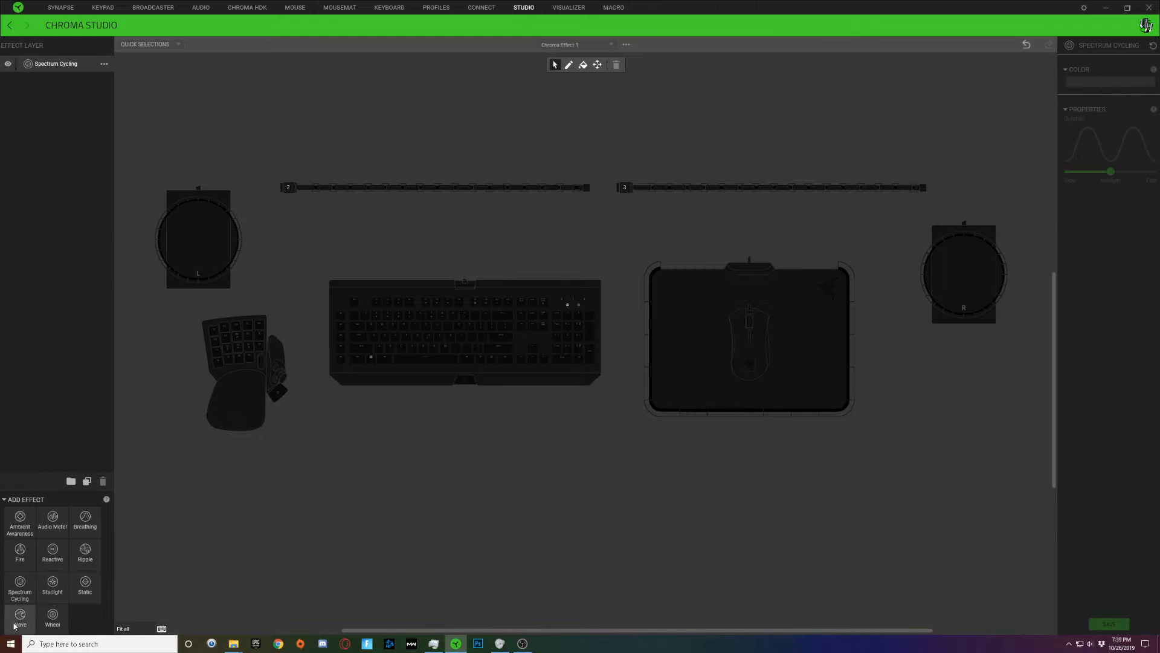
Add a Wave effect layer and remove the Spectrum Cycling layer, leaving the Wave layer selected.
left_click(19, 619)
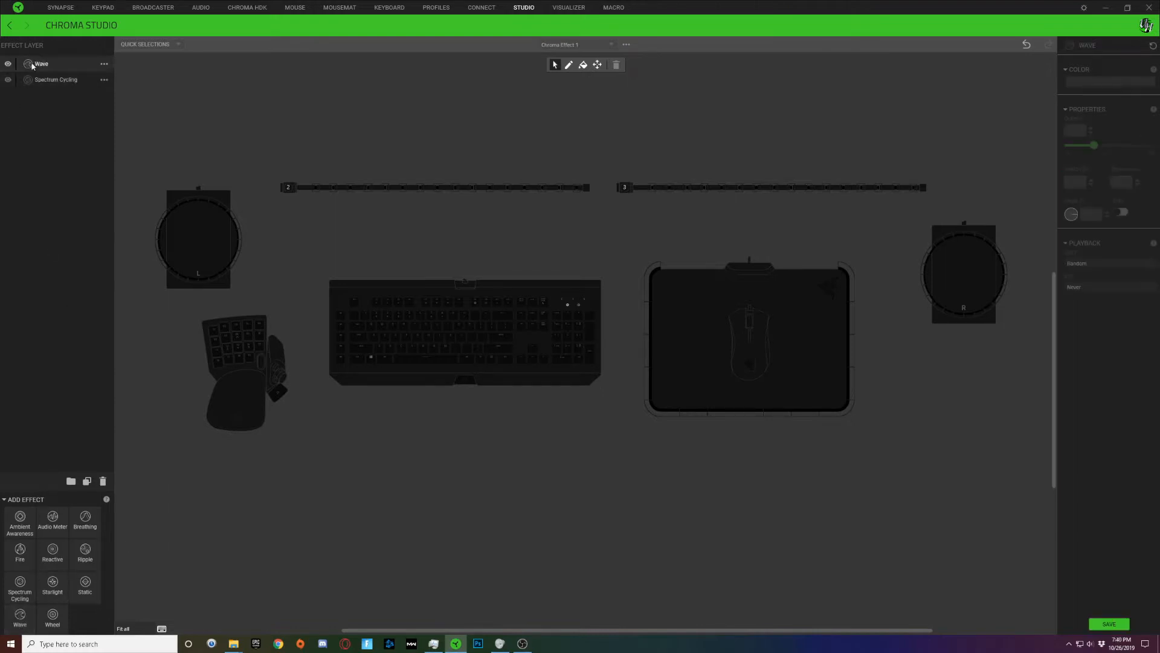
left_click(76, 81)
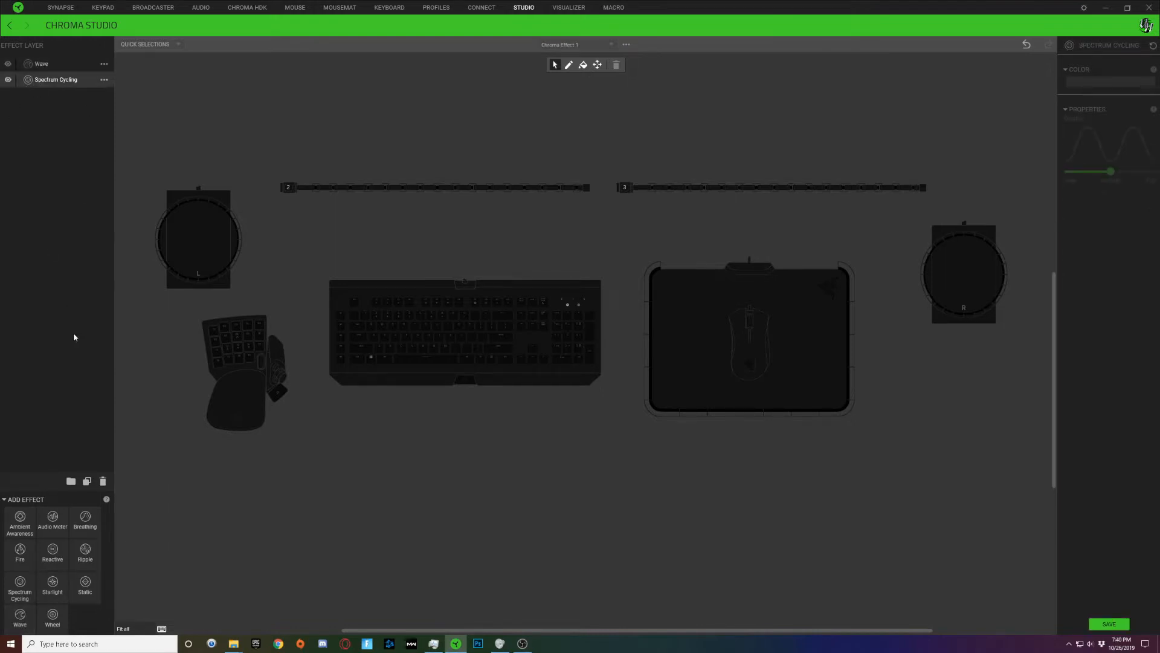
left_click(56, 67)
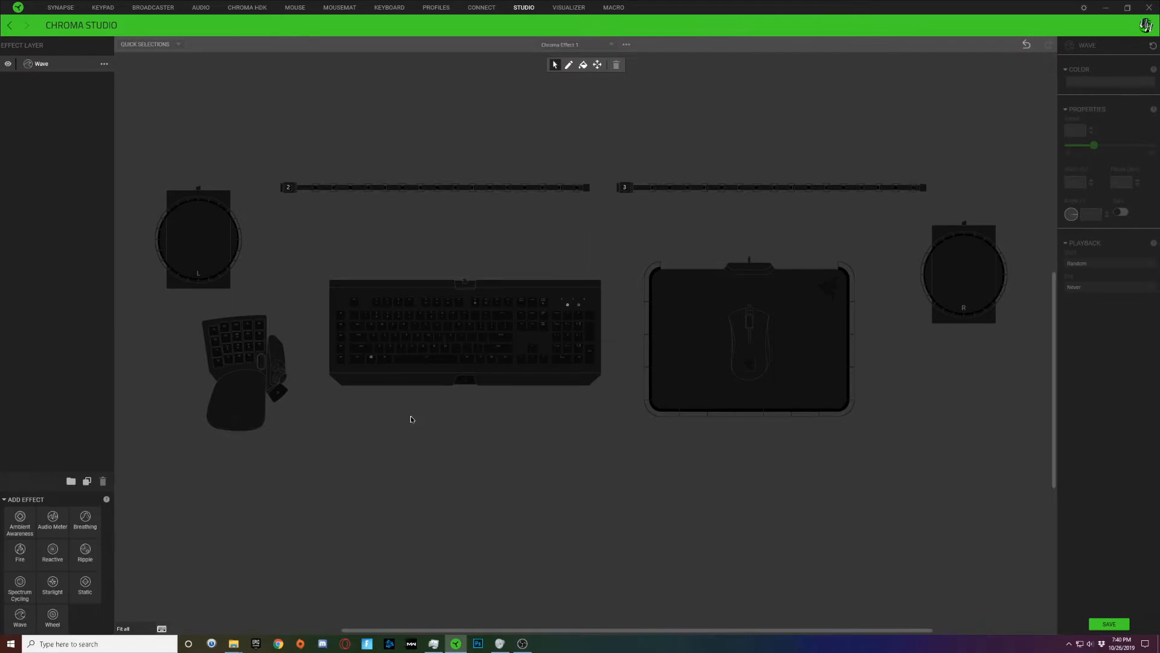
Select a jagged trace of keyboard keys starting at Caps Lock, peaking at F1 and F8–F10, and ending at numpad 4, 5, 9 and plus.
scroll(414, 417, "up", 4)
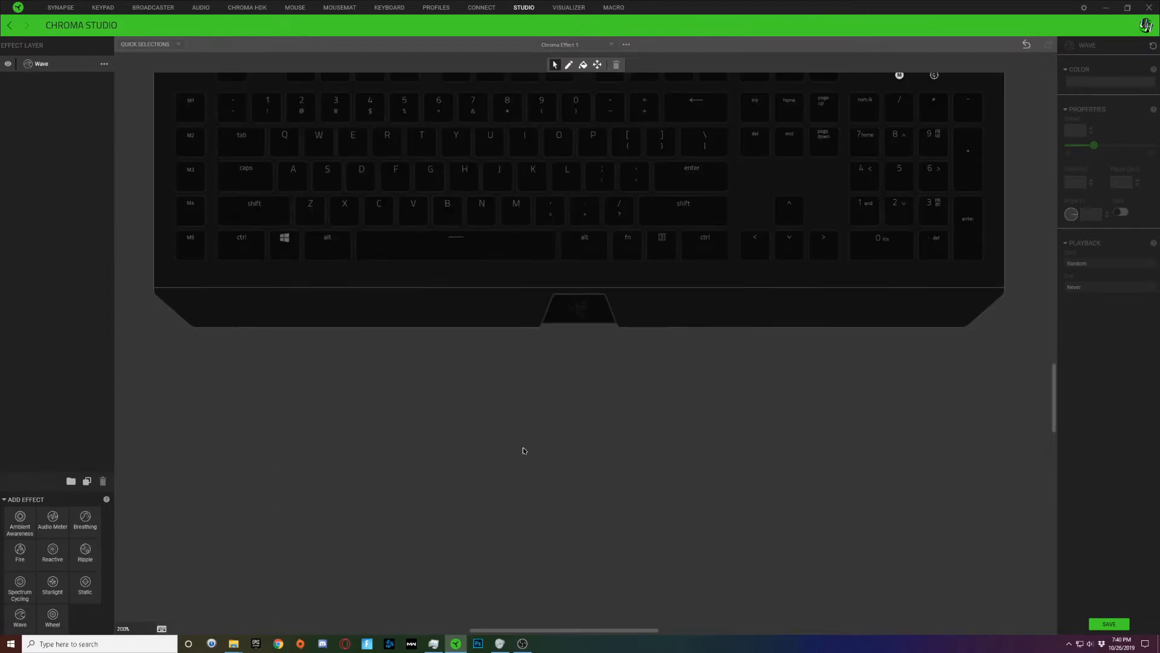
scroll(523, 449, "up", 3)
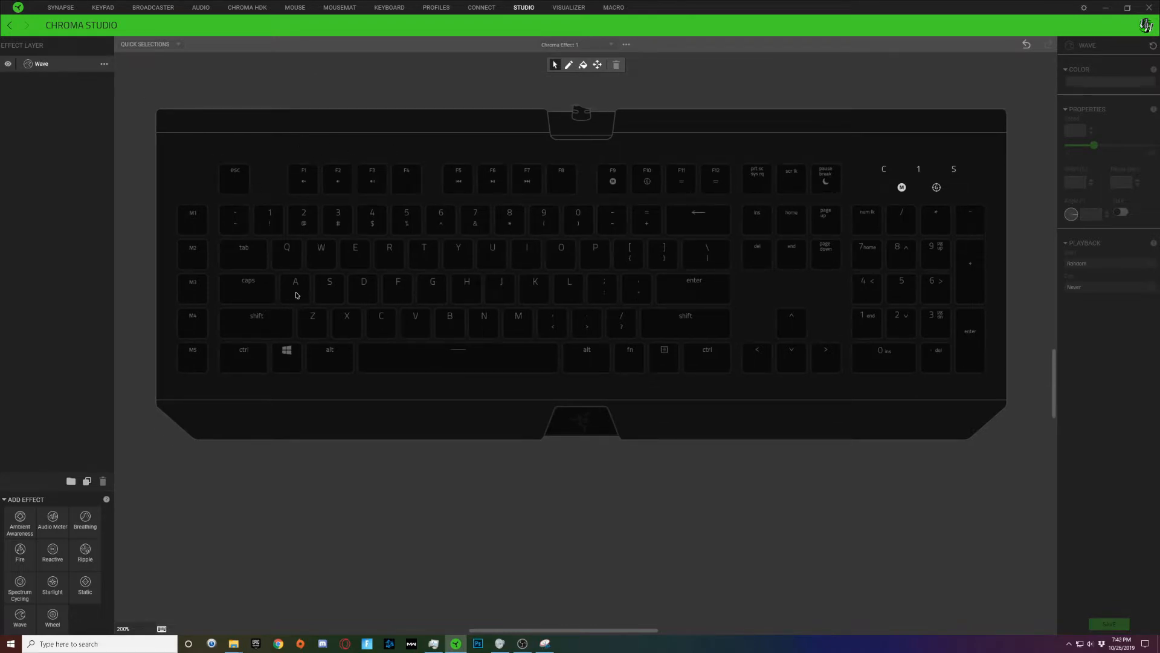
left_click(251, 290)
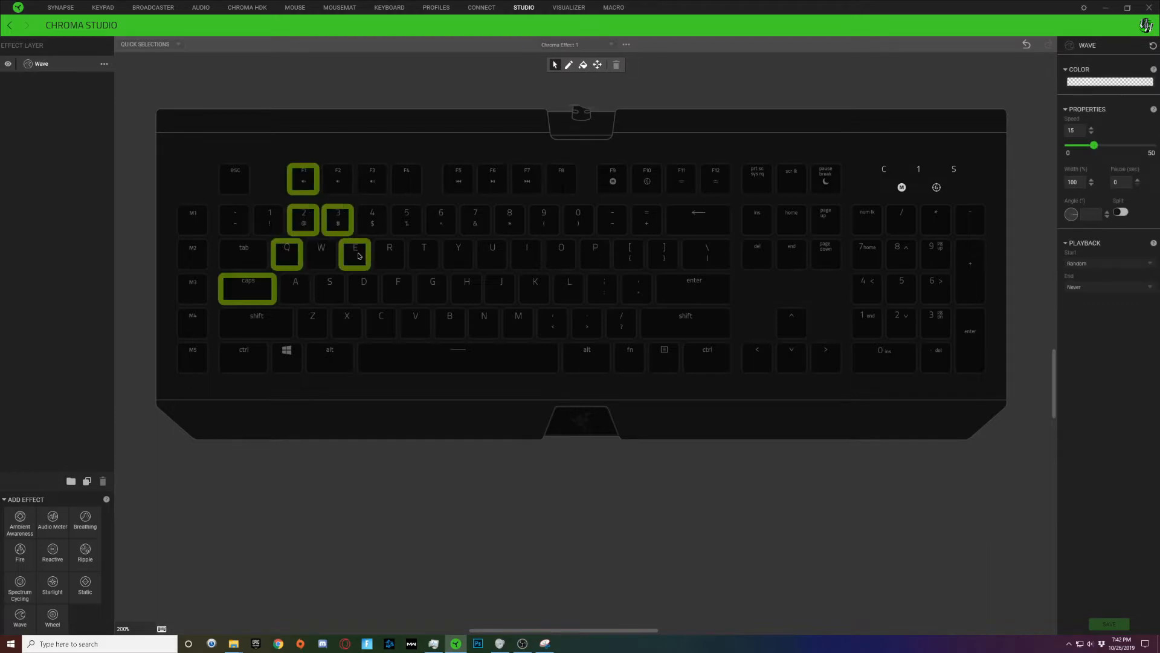
left_click_drag(370, 299, 1039, 326)
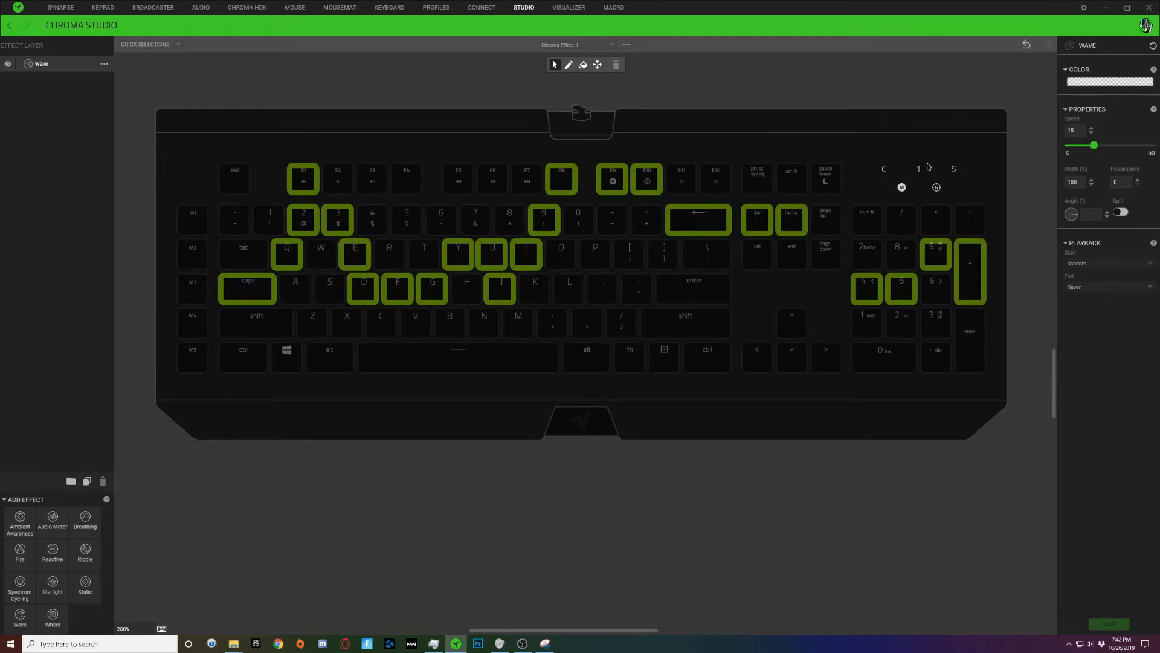
Give the selected keys a black-to-red wave gradient with the middle stop at 630000, and set the wave width to 200%.
left_click(1108, 83)
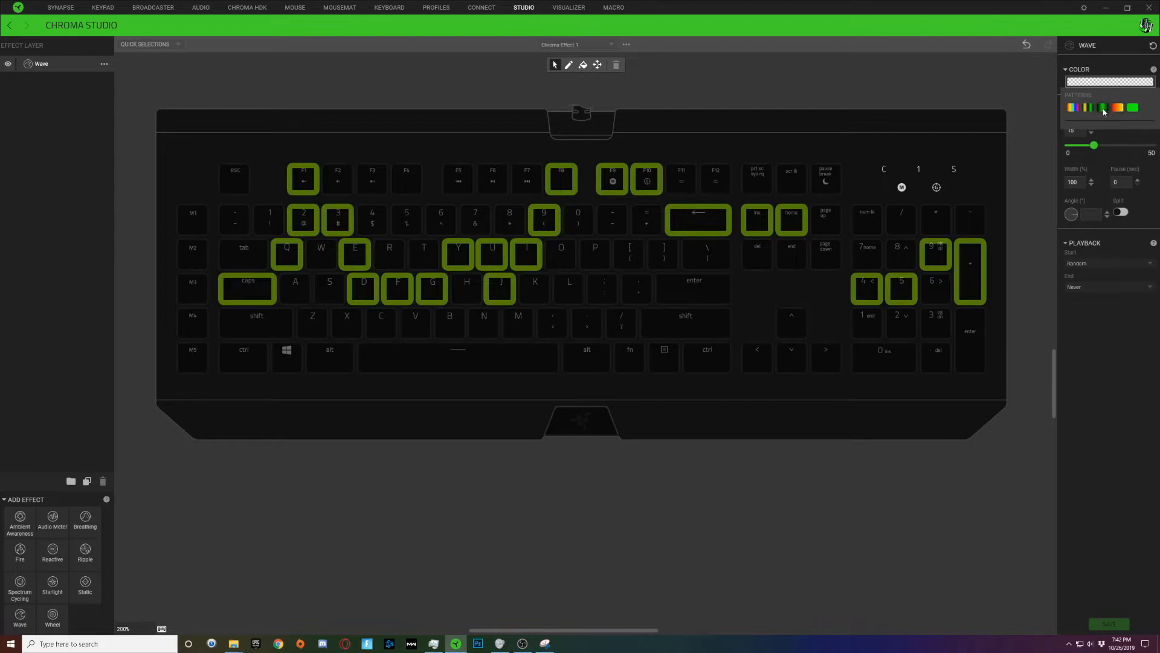
left_click(1104, 108)
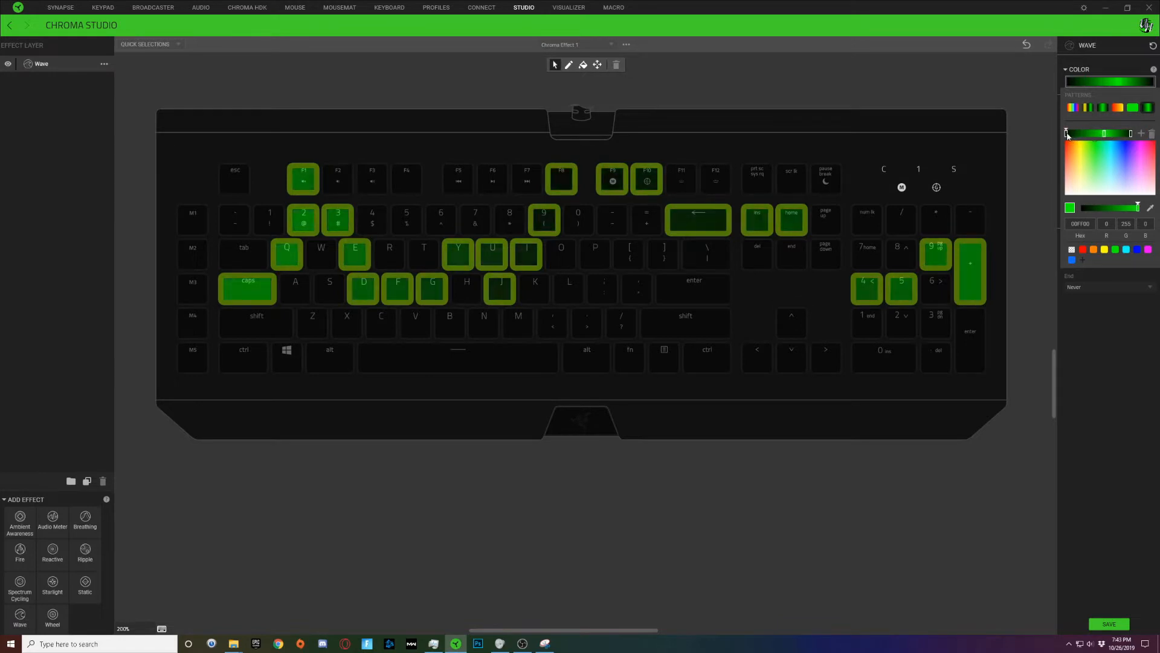
left_click(1105, 133)
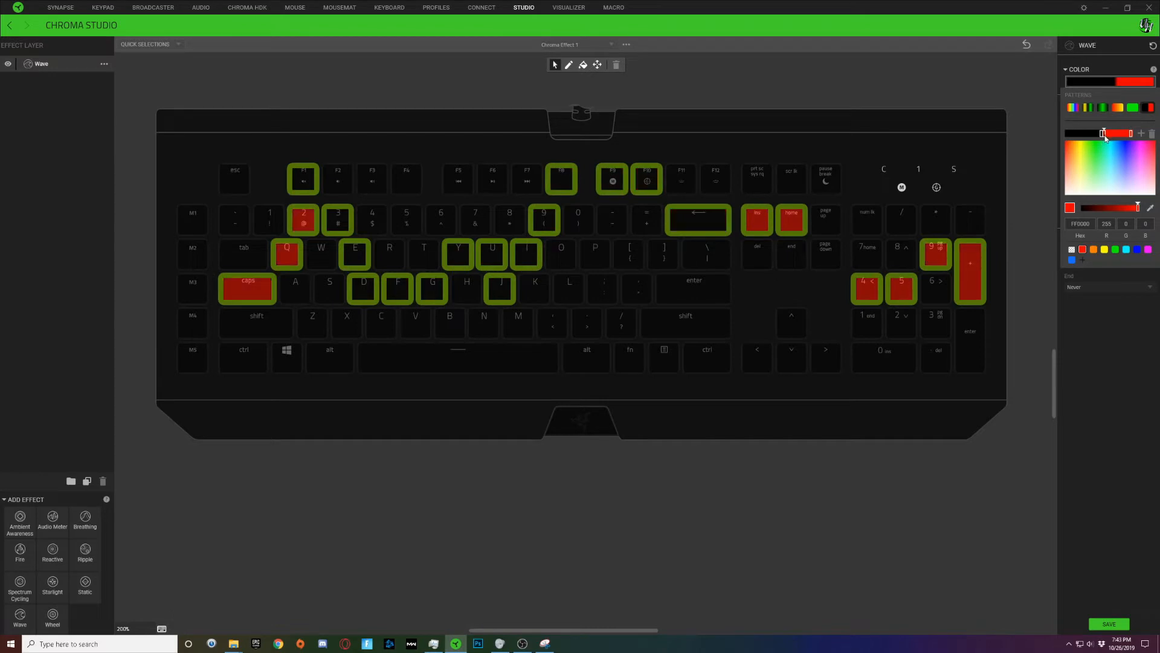
left_click(1105, 208)
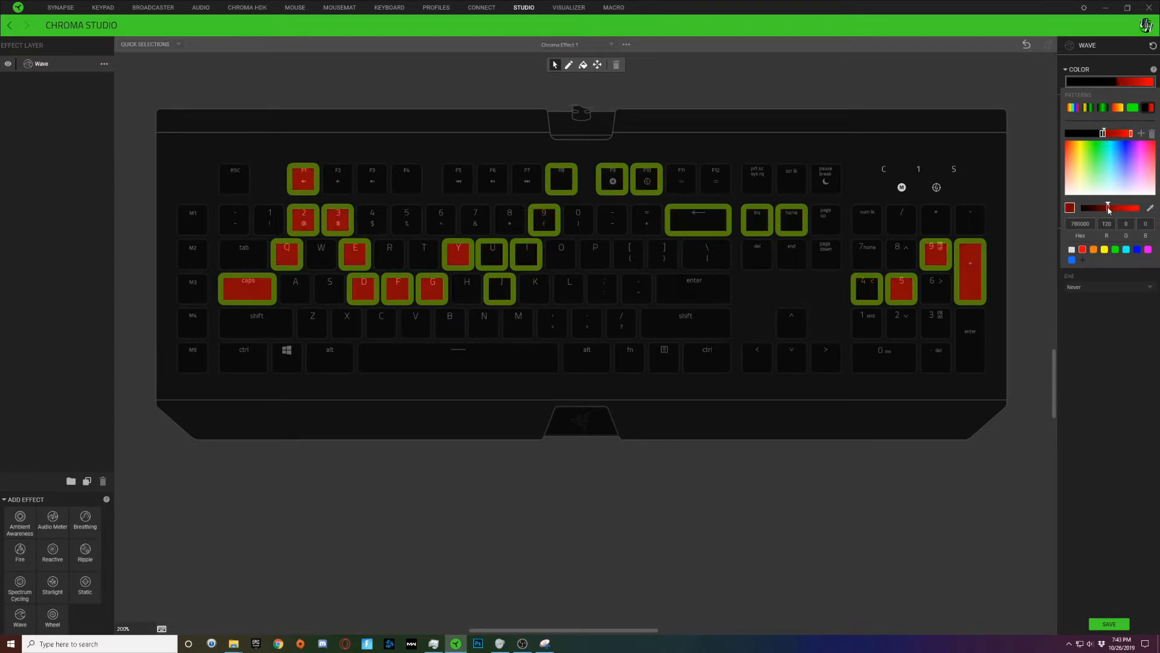
left_click_drag(1106, 209, 1103, 209)
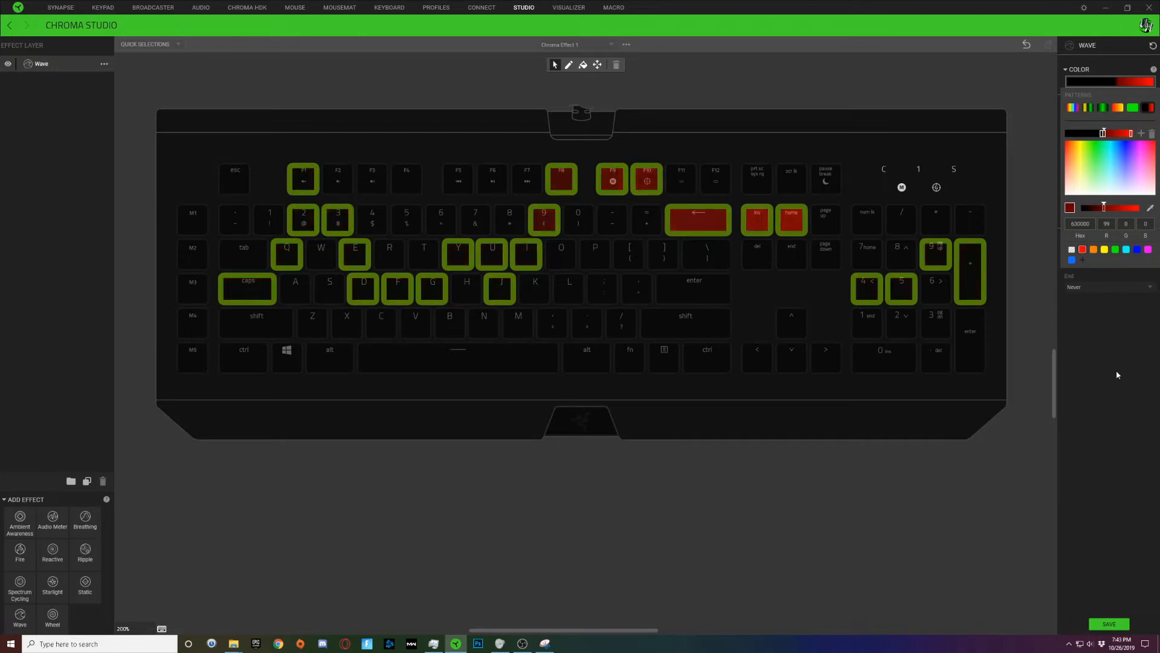
left_click(1115, 347)
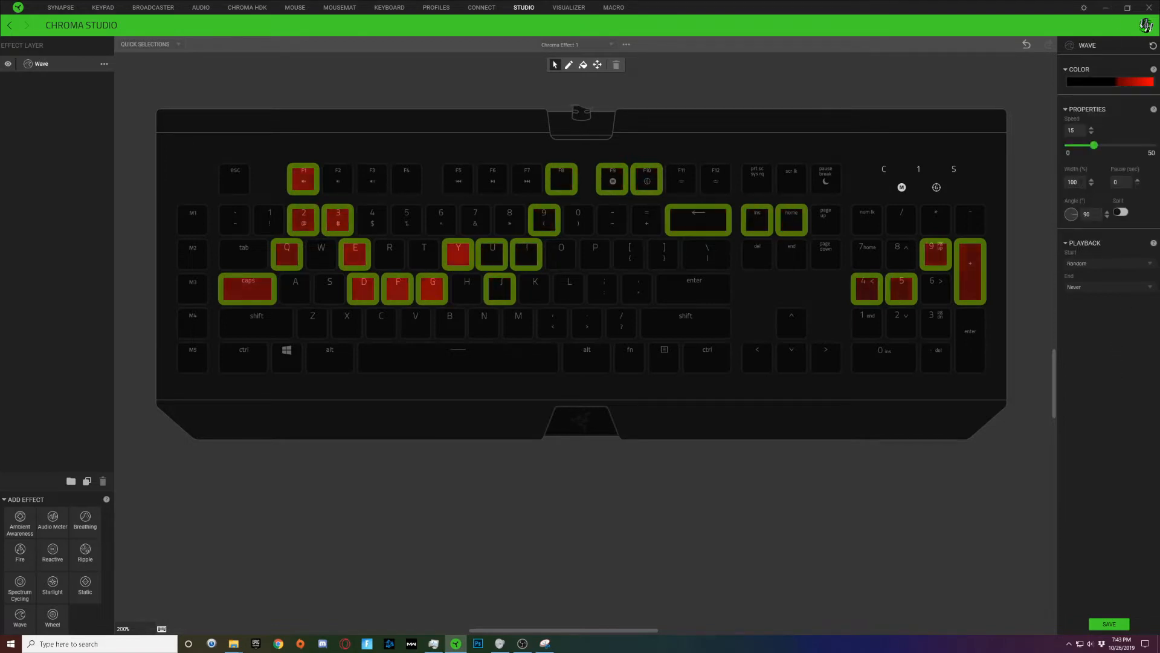
type("200")
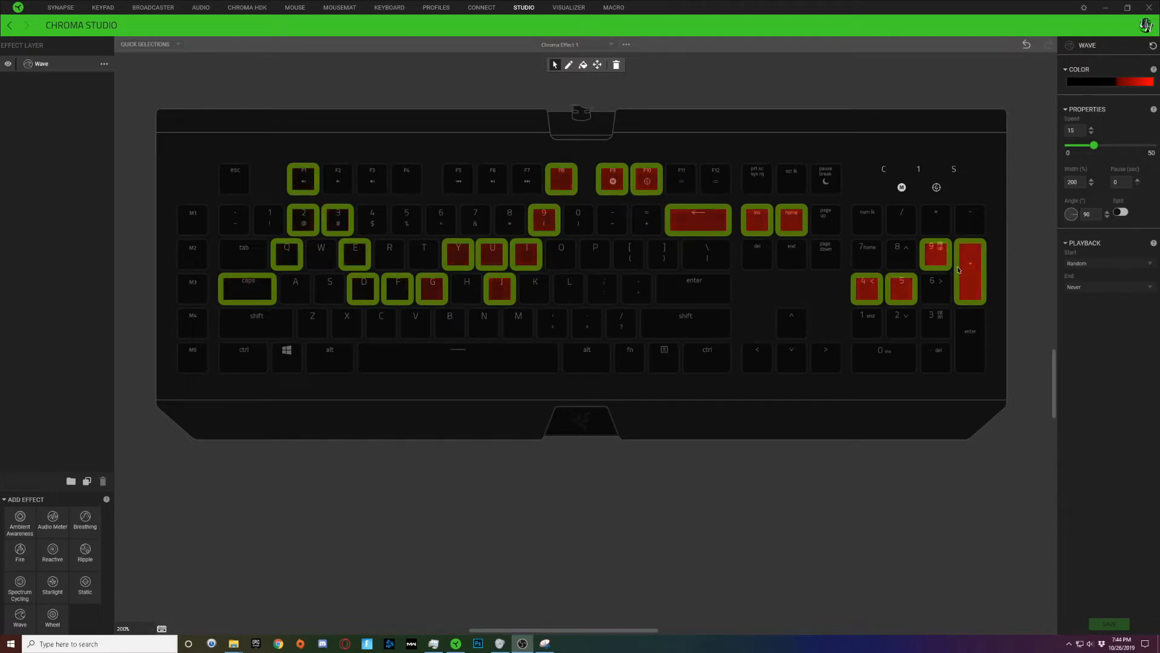
Select the left Shift, A, W, S, X, C, V, H, B, N, M and K keys.
mouse_move(979, 266)
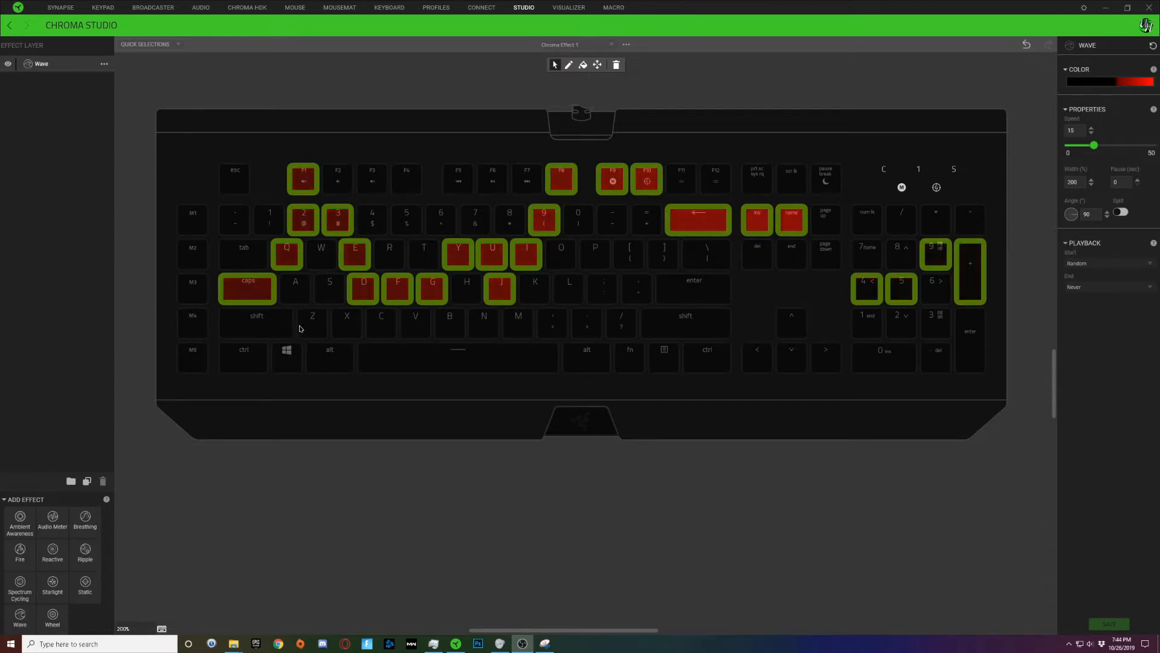
left_click(264, 326)
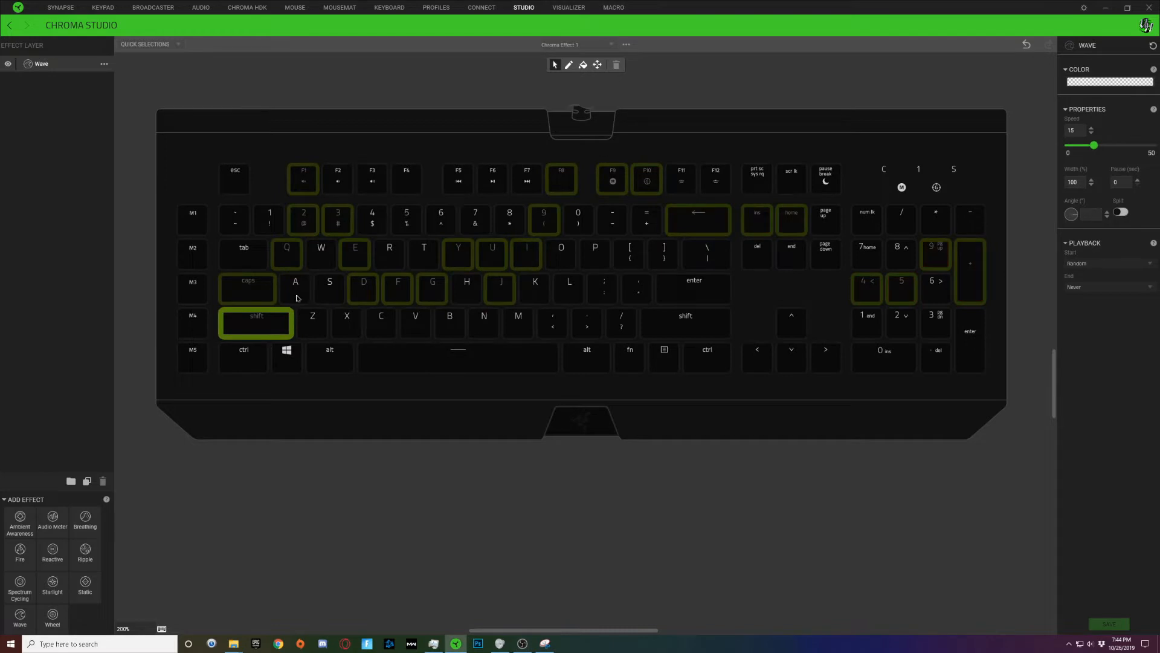
left_click(295, 289, "ctrl")
left_click(310, 254, "ctrl")
left_click(329, 289, "ctrl")
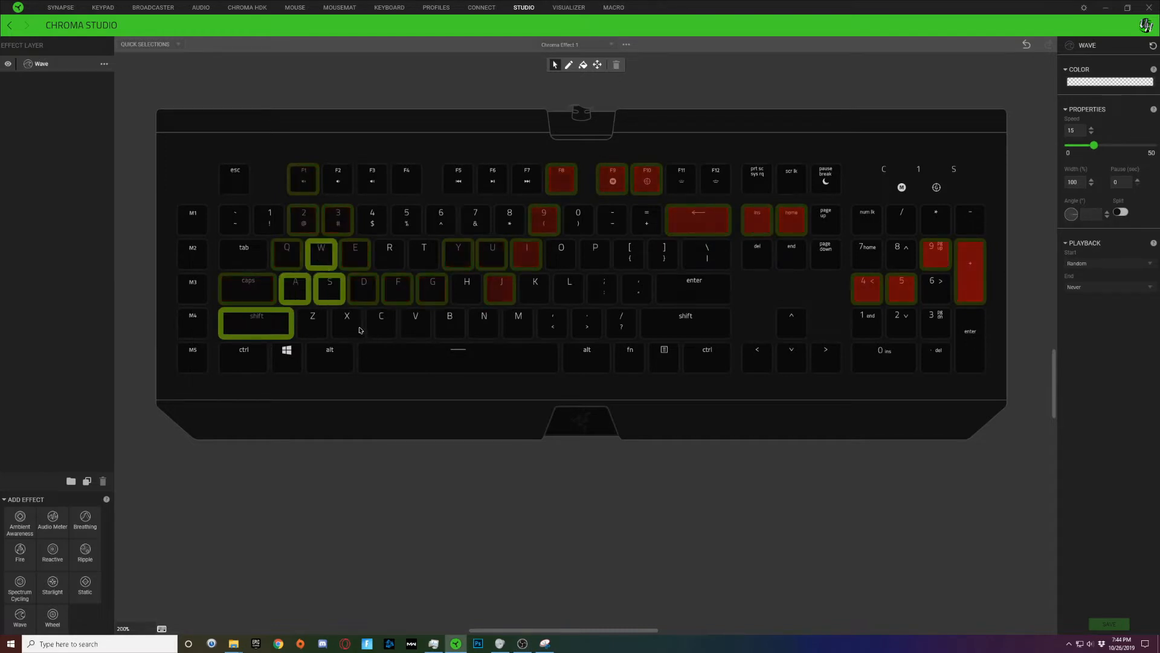
left_click(347, 324, "ctrl")
left_click(381, 324, "ctrl")
left_click(416, 324, "ctrl")
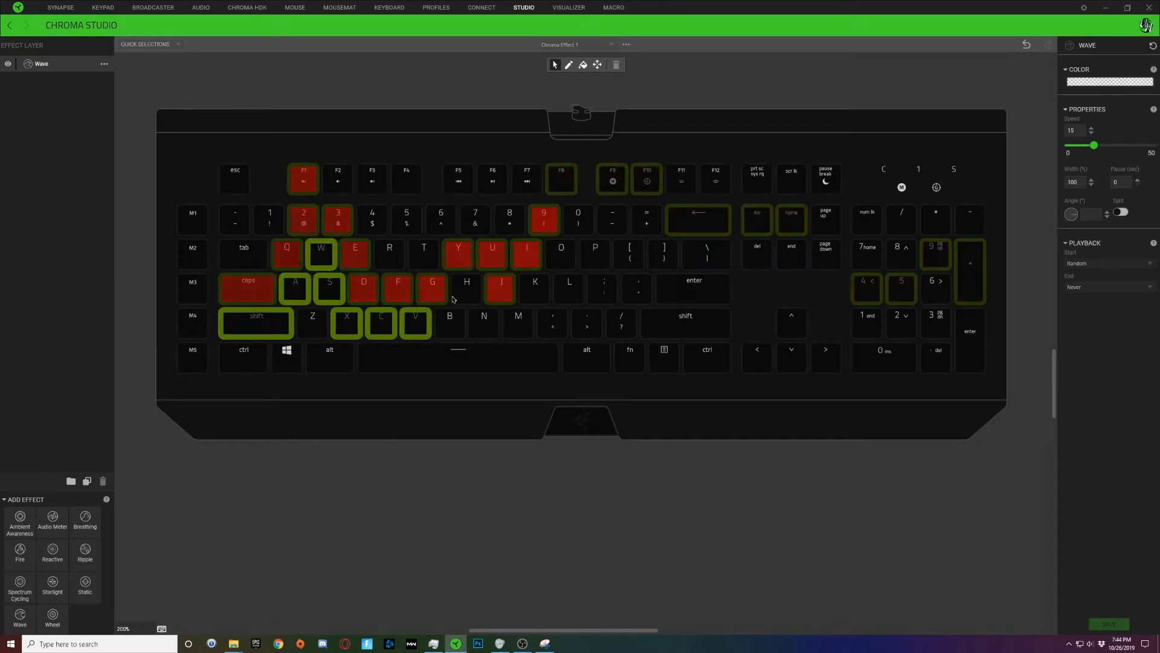
left_click(466, 289, "ctrl")
left_click(450, 325, "ctrl")
left_click(484, 323, "ctrl")
left_click(518, 323, "ctrl")
left_click(534, 289, "ctrl")
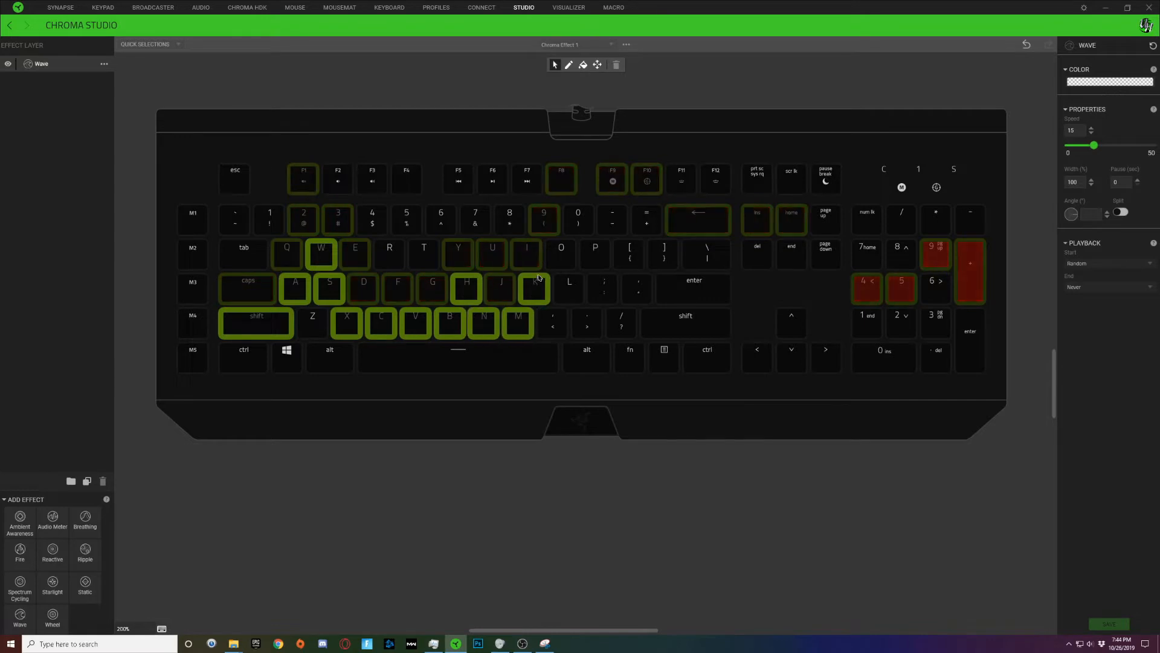
Add O, 0, minus, equals, right bracket, backslash, Delete, End and numpad 1, 2, 6 and Enter to the key selection.
left_click(561, 254, "ctrl")
left_click(580, 226, "ctrl")
left_click(613, 220, "ctrl")
left_click(647, 220, "ctrl")
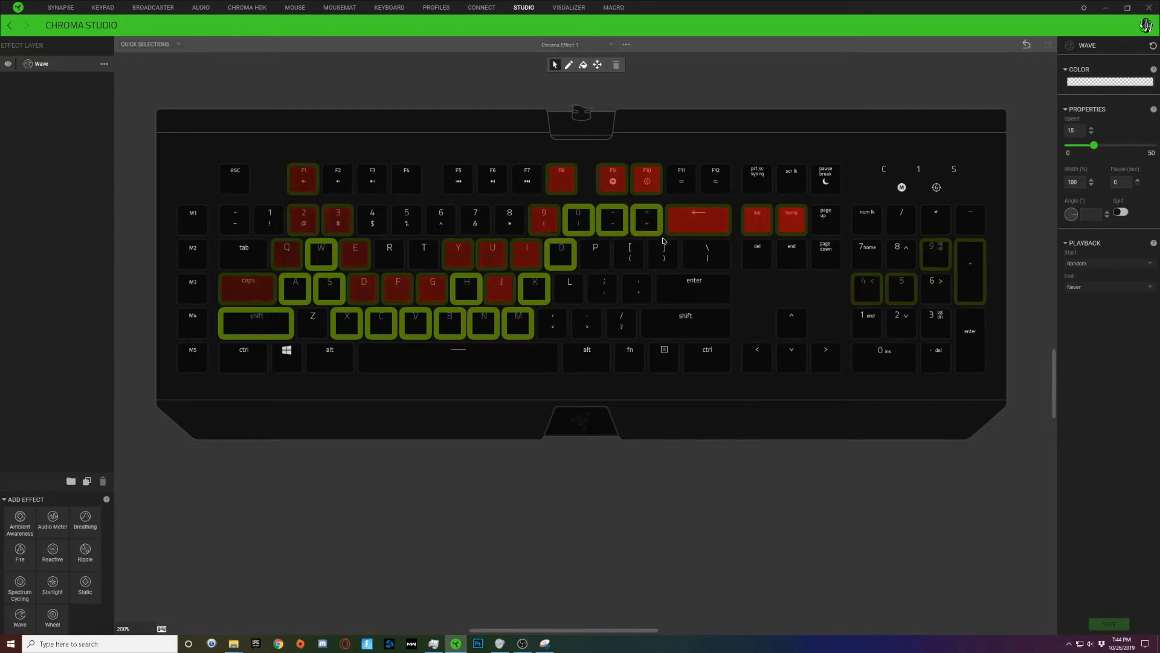
left_click(664, 254, "ctrl")
left_click(708, 256, "ctrl")
left_click(757, 253, "ctrl")
left_click(792, 254, "ctrl")
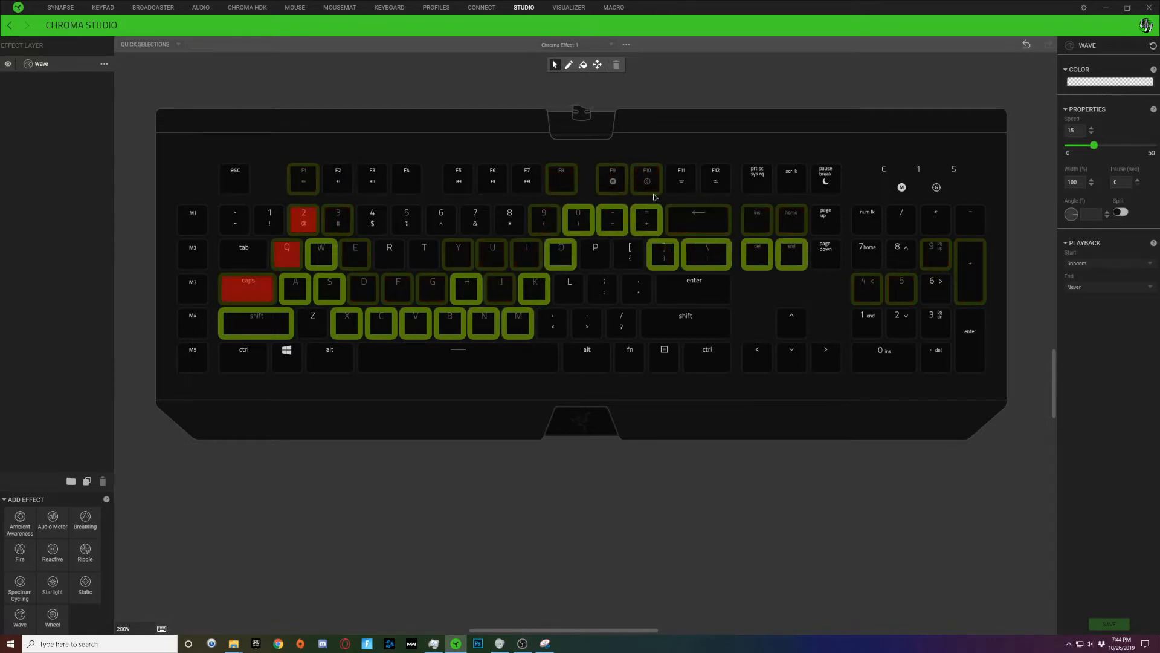
left_click(867, 323, "ctrl")
left_click(901, 324, "ctrl")
left_click(936, 289, "ctrl")
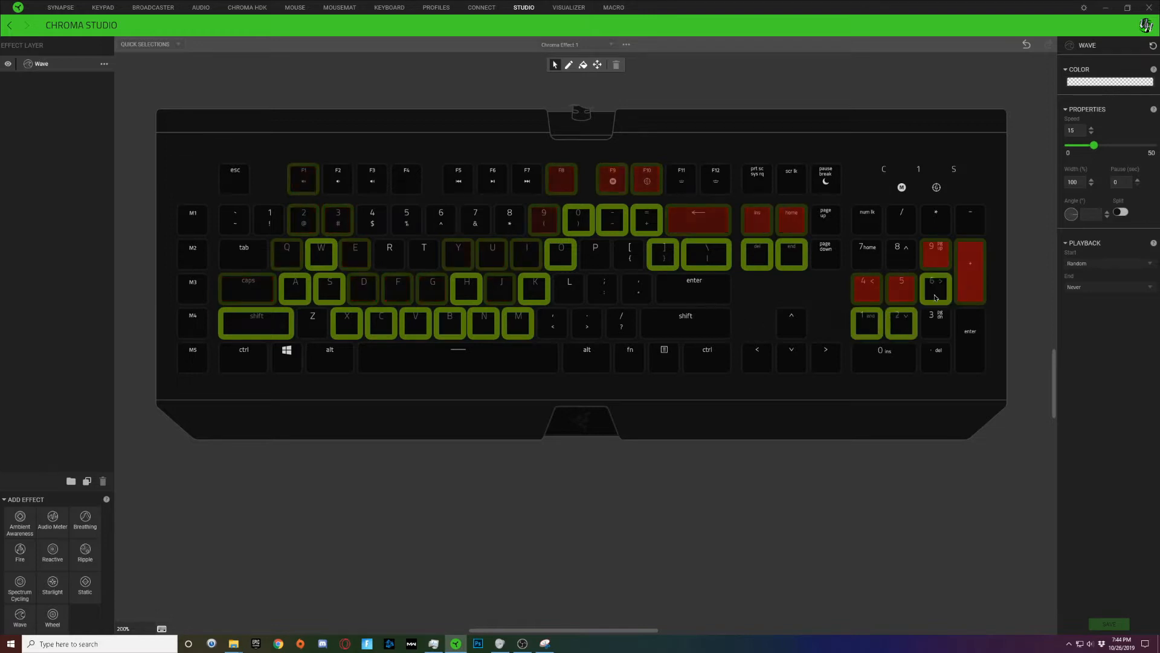
left_click(970, 340, "ctrl")
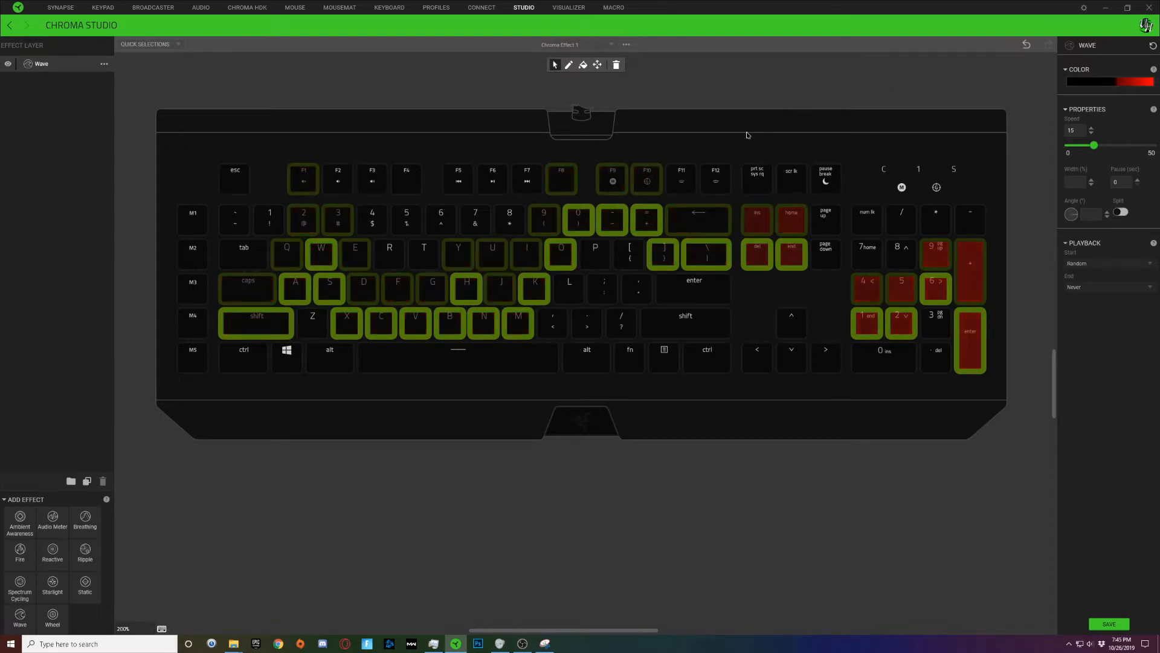
Change the selected keys' wave gradient to black-to-green with a dark green middle stop, and save the effect.
left_click(1123, 81)
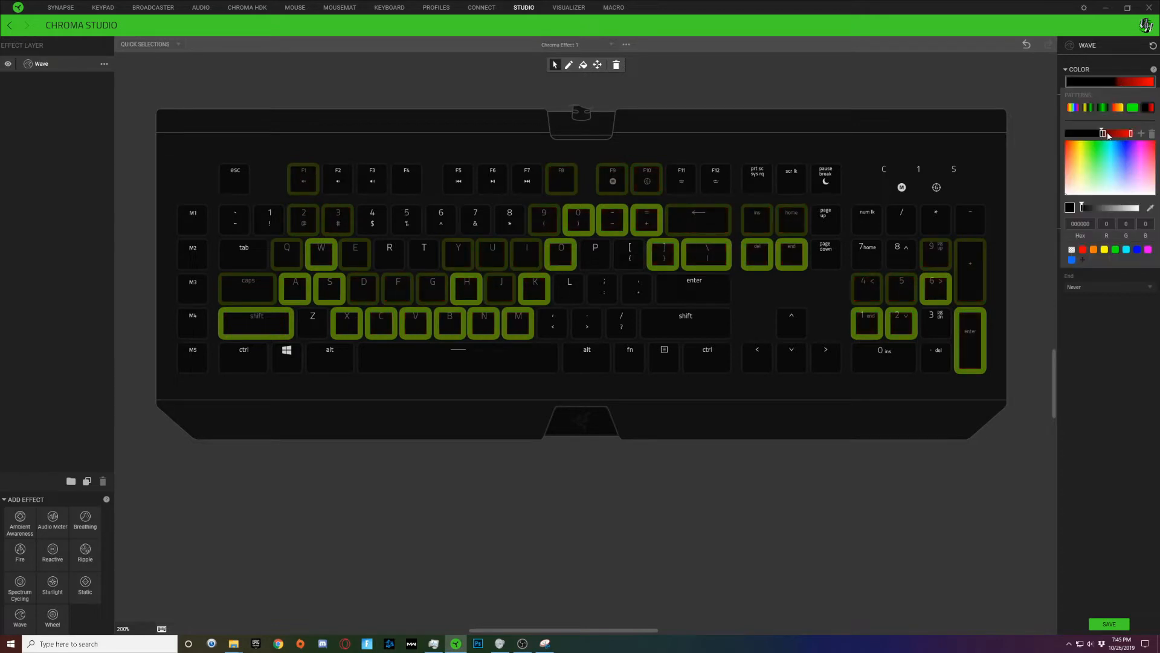
left_click(1115, 250)
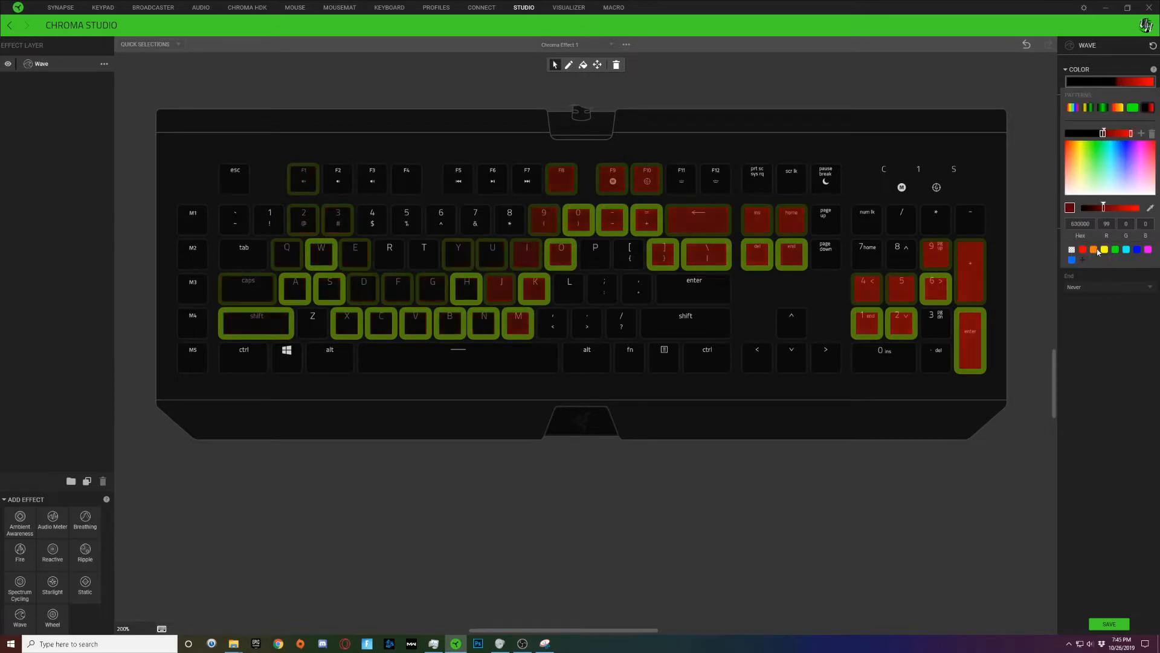
left_click(1132, 133)
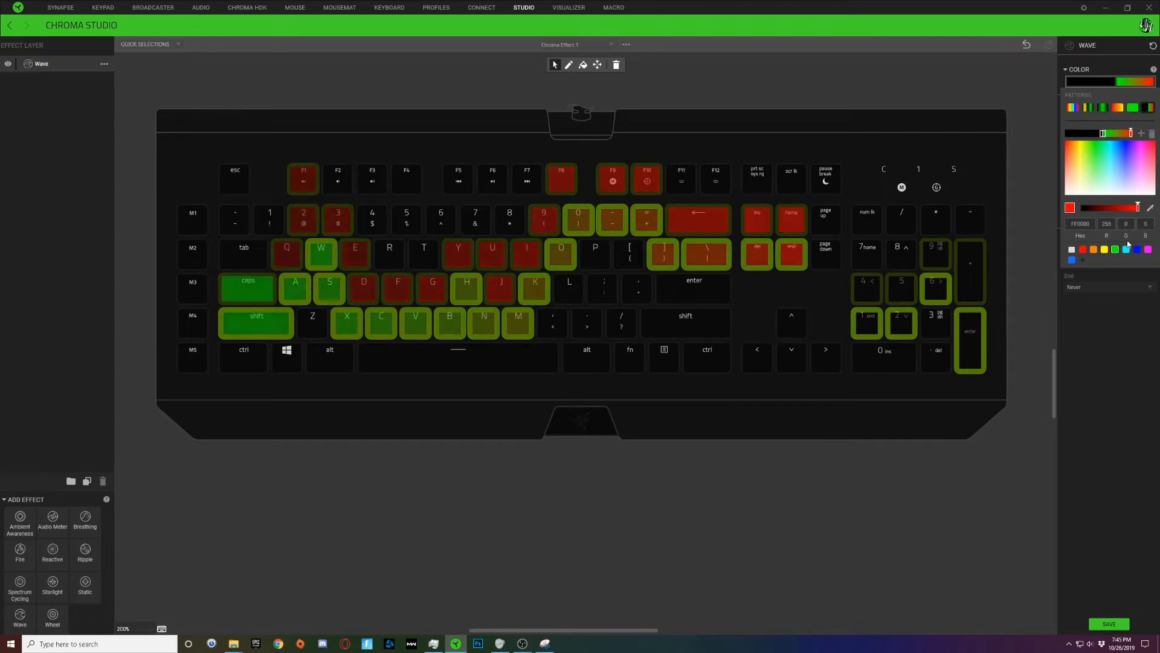
left_click(1117, 250)
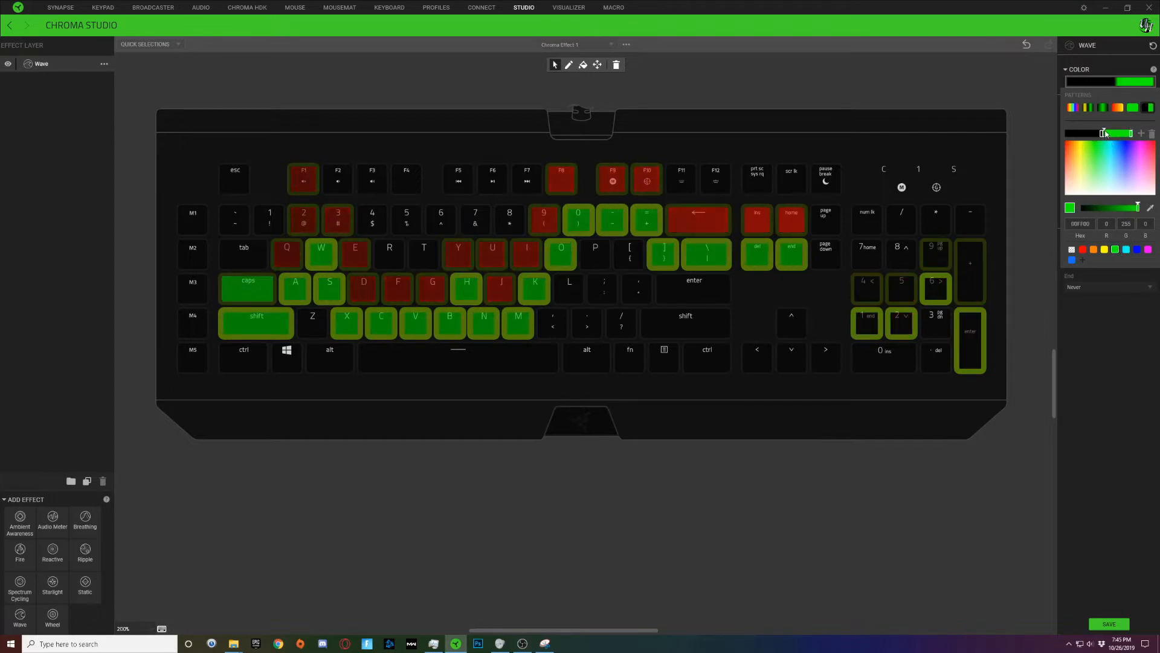
left_click(1102, 208)
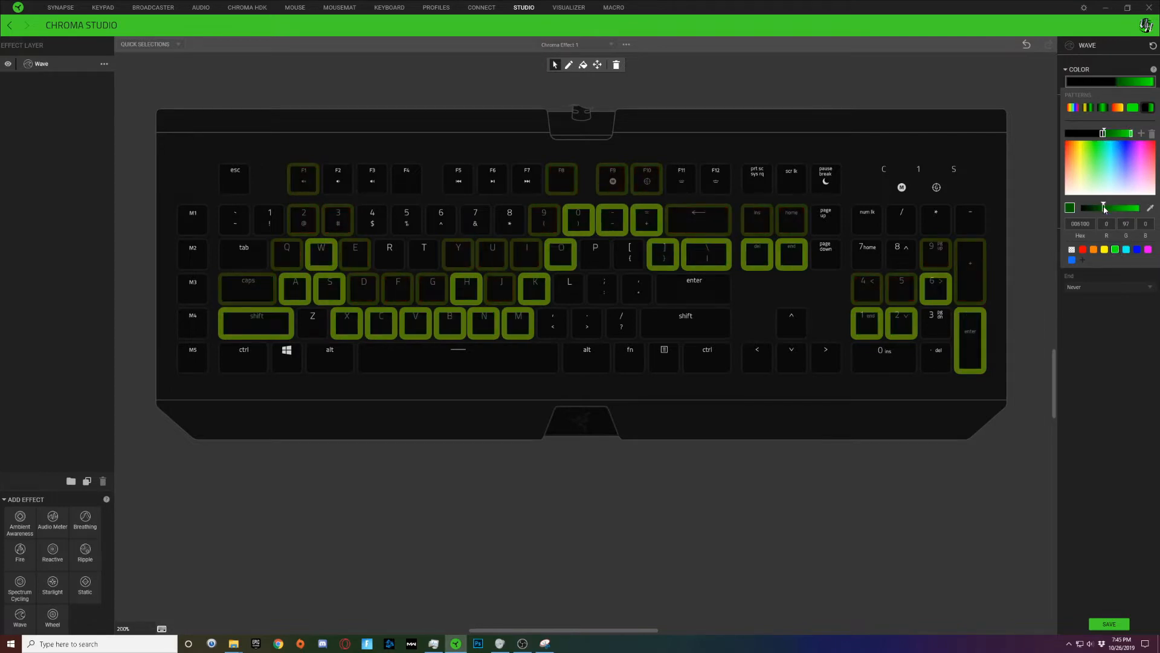
left_click_drag(1101, 209, 1101, 209)
left_click(1110, 623)
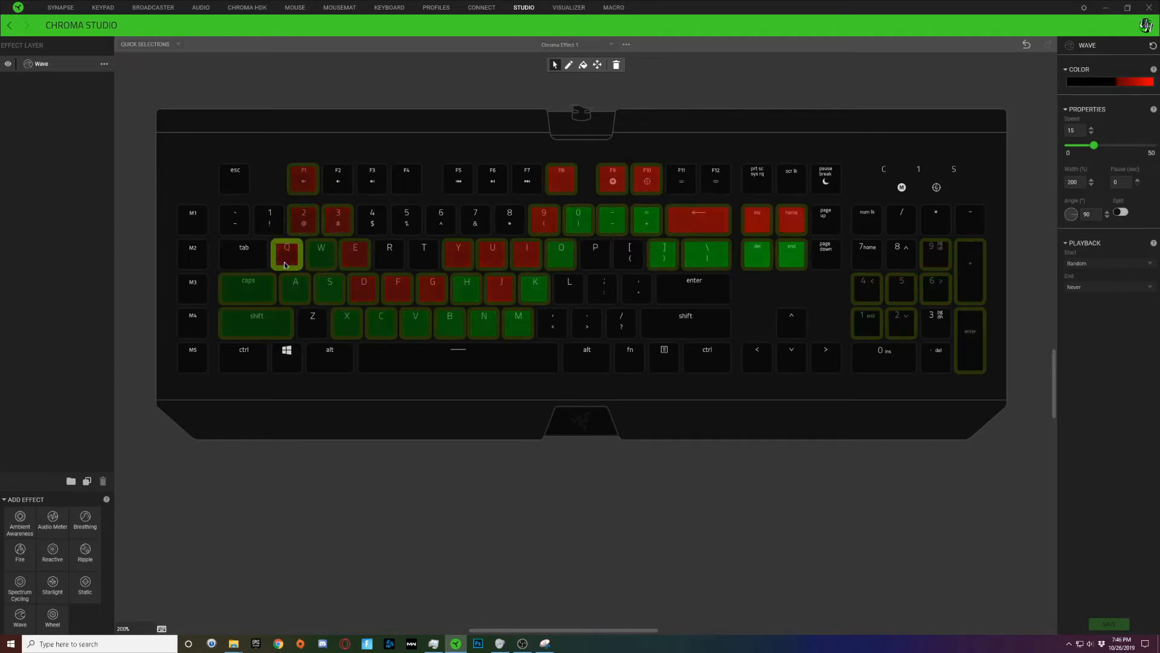
Inspect the wave settings assigned to the Caps Lock and I keys.
left_click(264, 287)
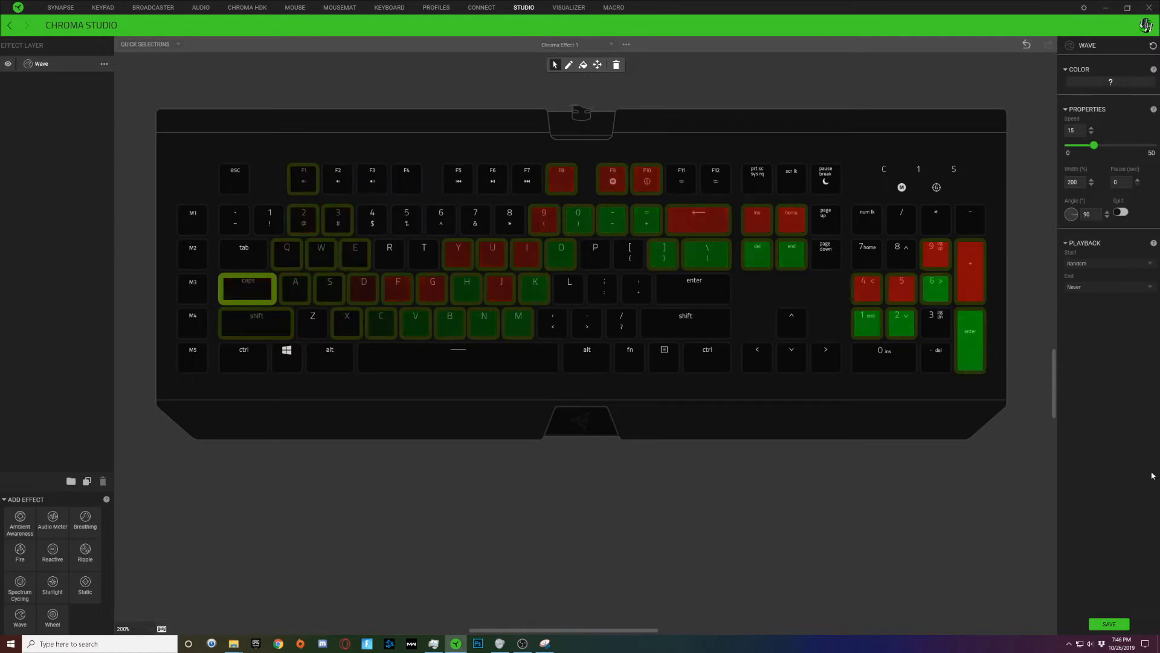
left_click(829, 397)
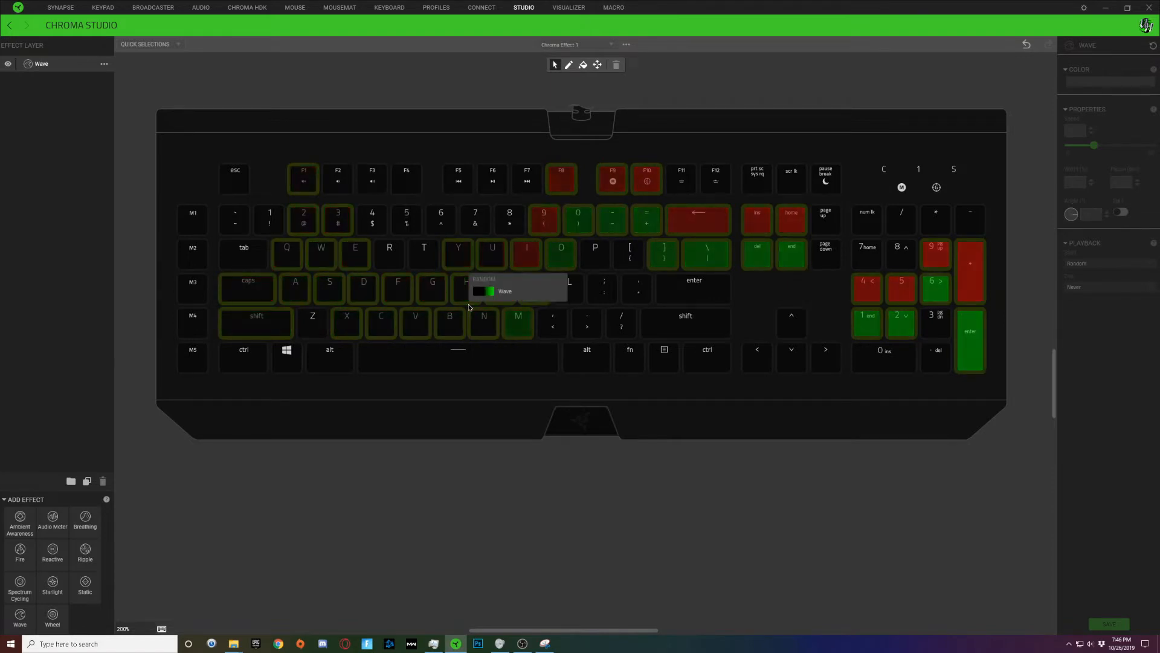
left_click(525, 260)
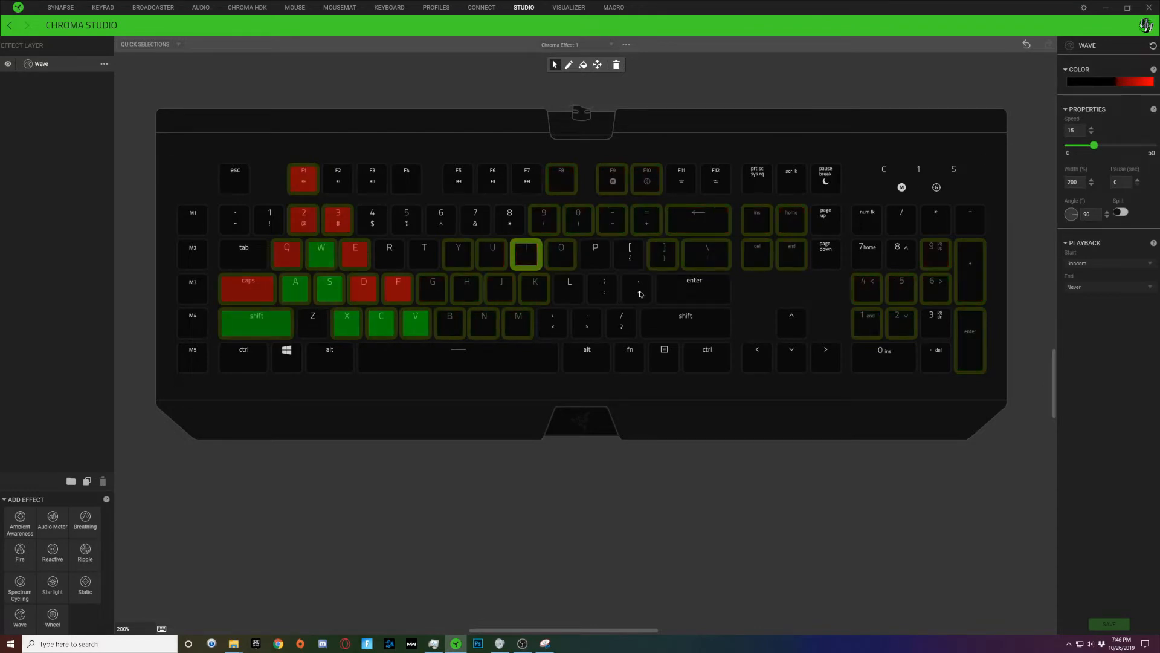
Select the L, semicolon, apostrophe, comma, period, slash, R, T and Z keys and apply the black-to-red wave to them.
left_click_drag(641, 292, 570, 291)
left_click_drag(624, 321, 561, 330)
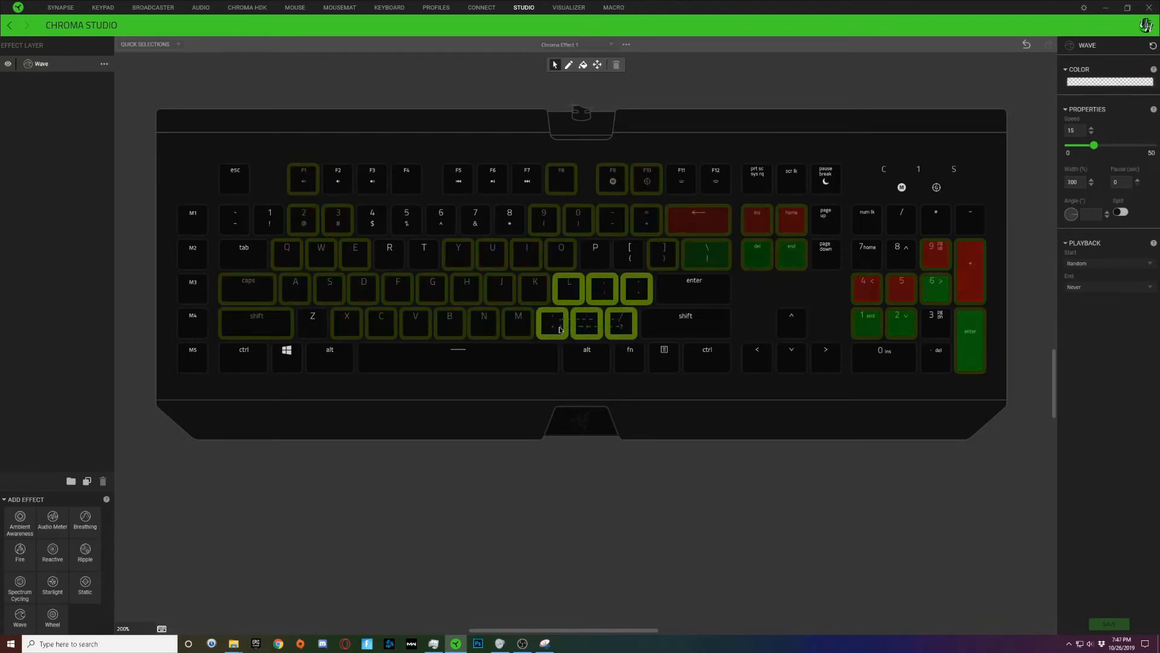
left_click(1101, 84)
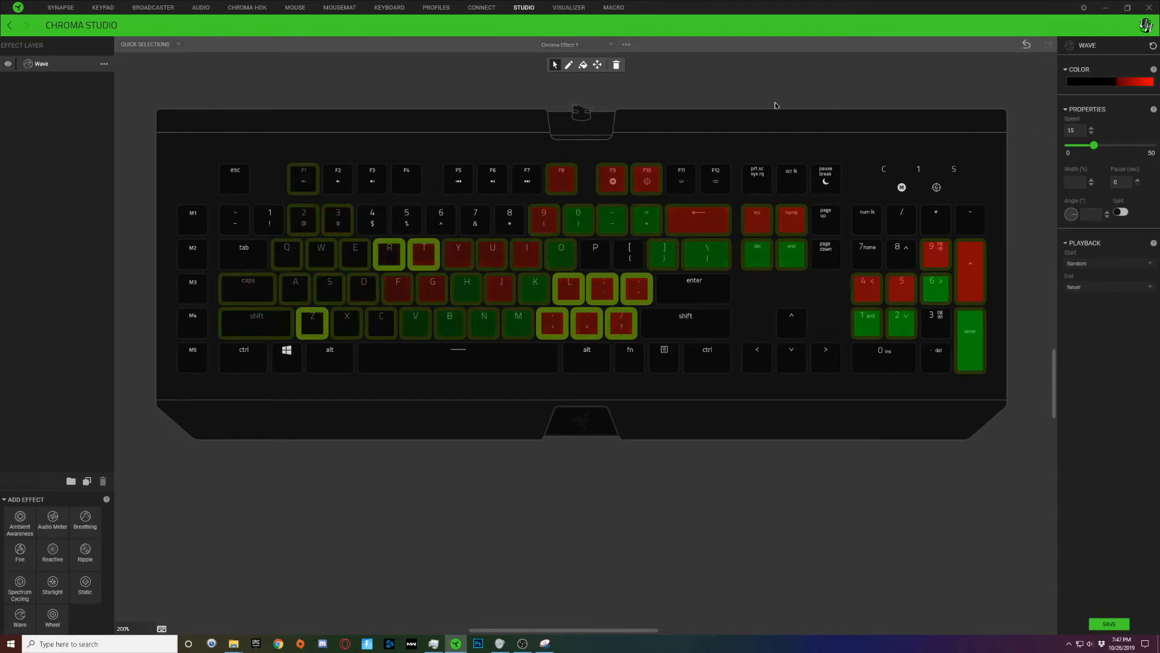
Rearrange the stops of the selected keys' gradient around its middle and darken the green stop to black.
left_click(1112, 81)
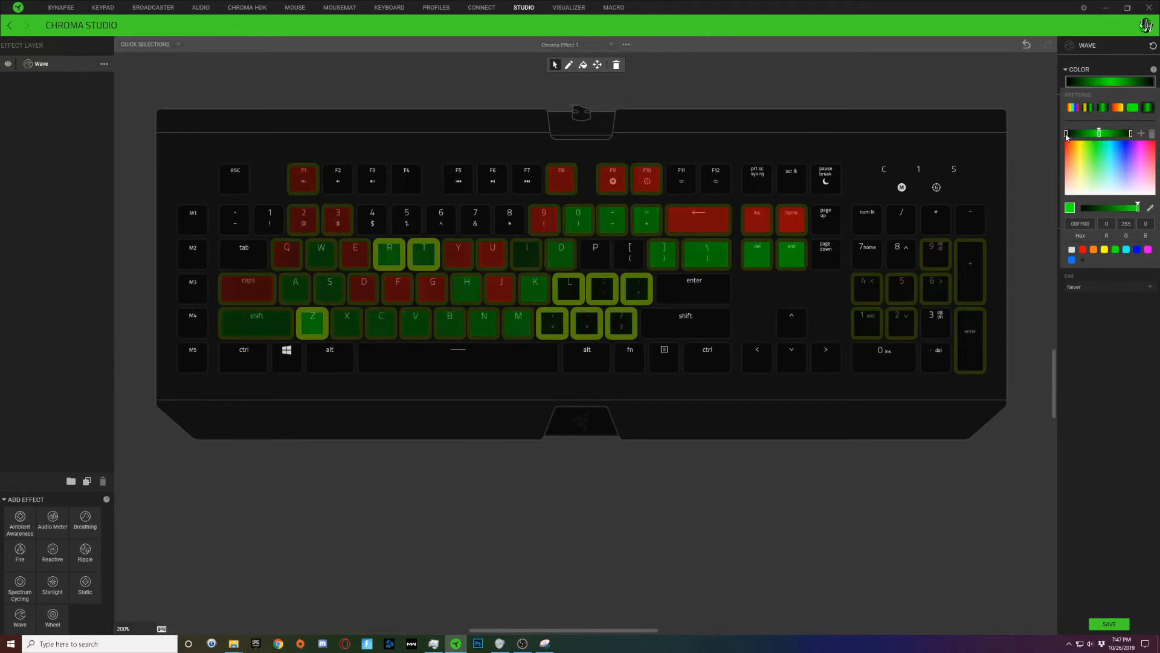
left_click_drag(1066, 134, 1081, 134)
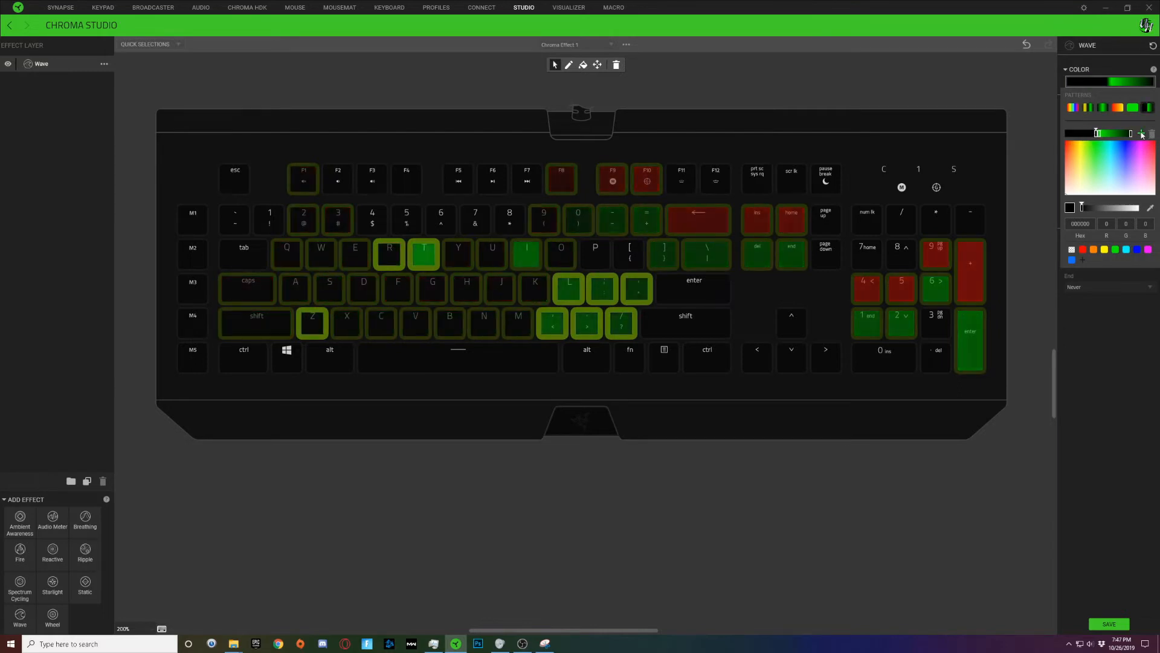
left_click_drag(1081, 134, 1097, 135)
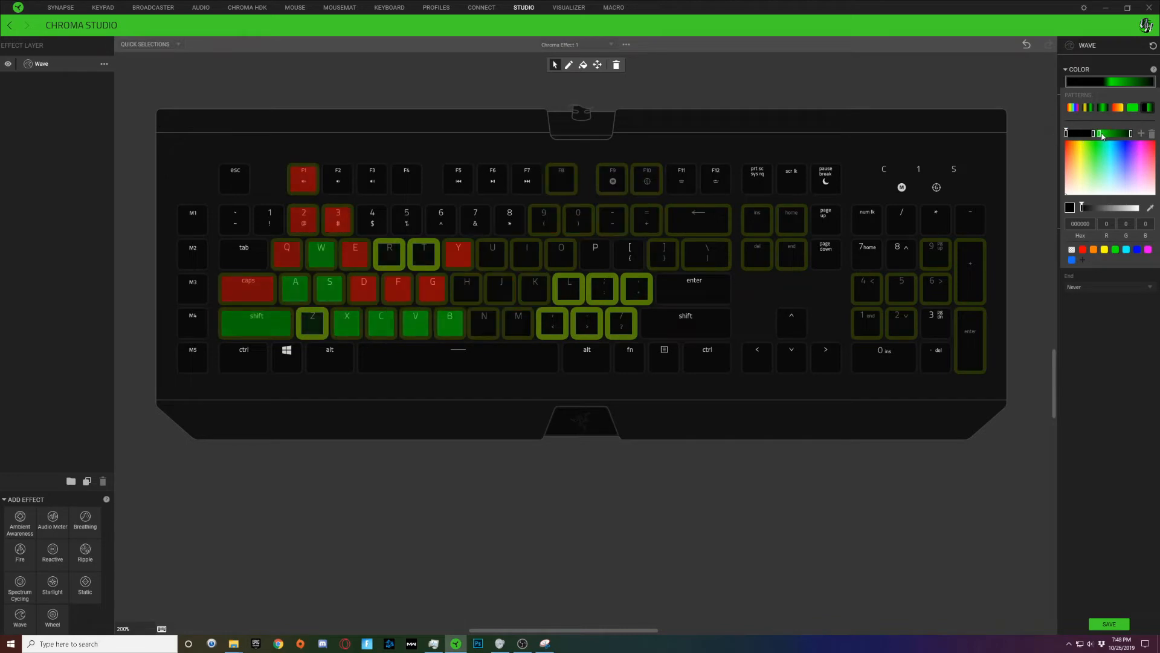
left_click_drag(1138, 208, 1081, 208)
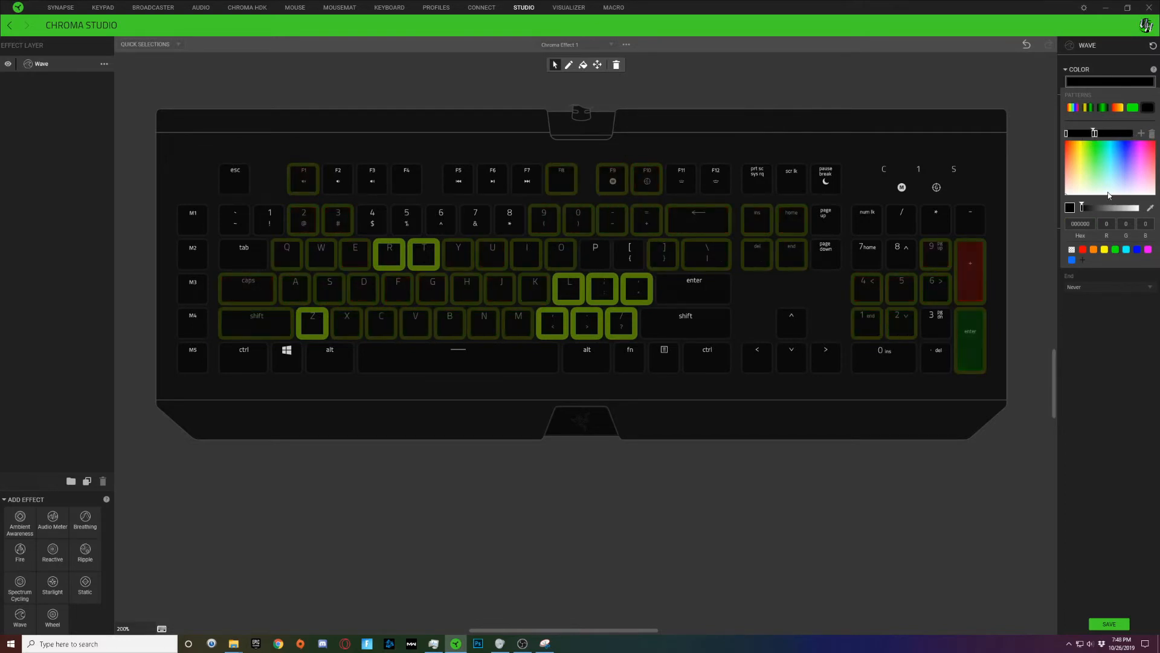
Color the gradient's middle stop magenta (FF00FF) and its first stop blue (0000FF), leaving the rest black.
left_click(1149, 250)
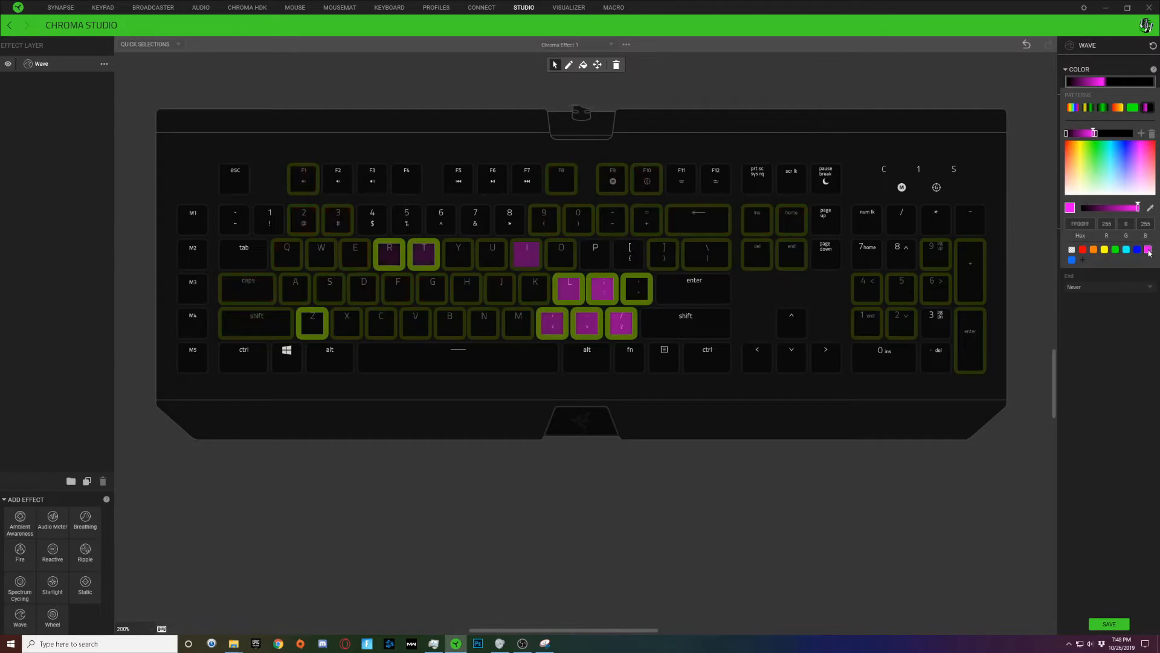
left_click(1066, 133)
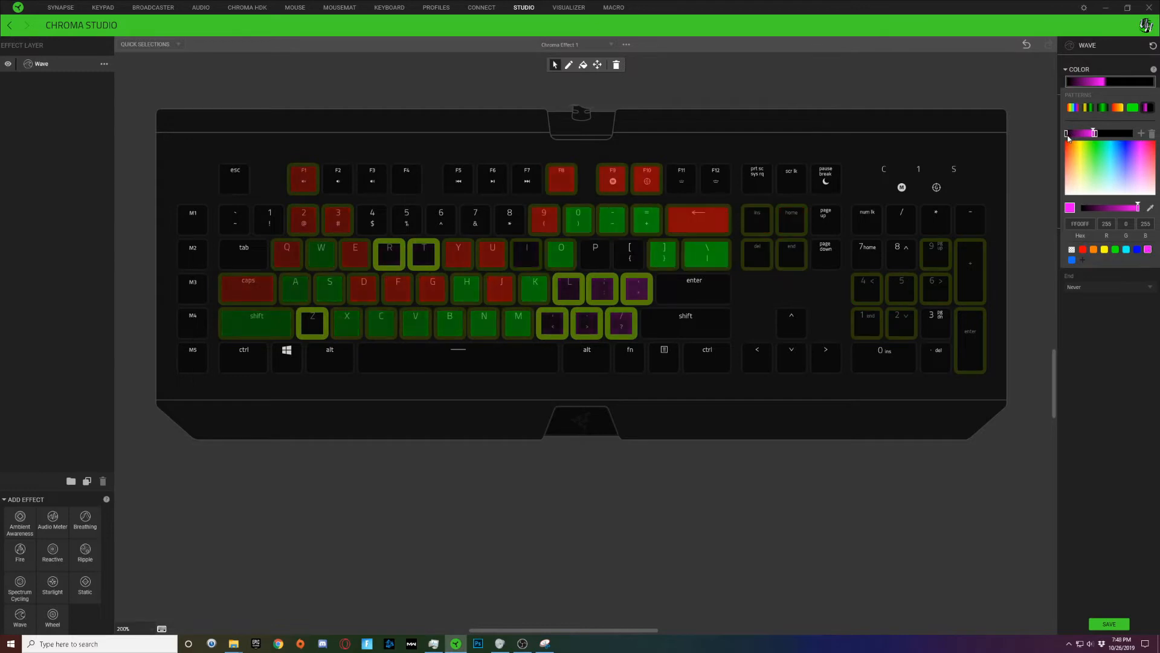
left_click(1137, 250)
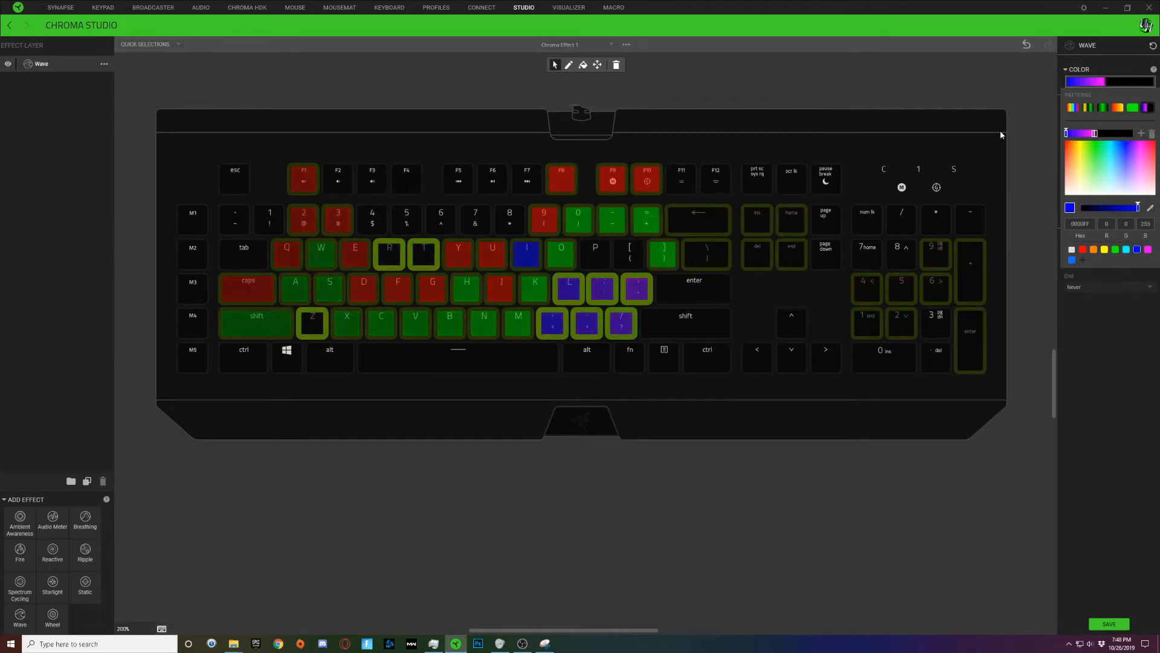
left_click(1128, 342)
Set the wave angle of the blue-to-magenta keys to 270 degrees and save the effect.
left_click_drag(1075, 212, 1032, 213)
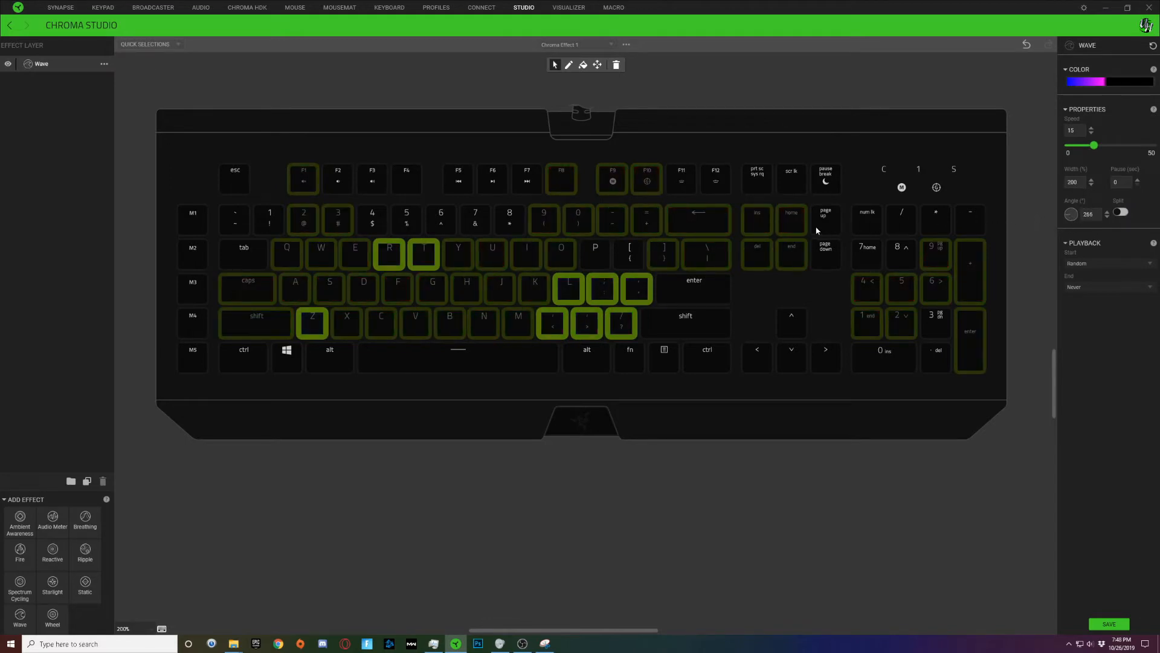
left_click_drag(815, 227, 809, 211)
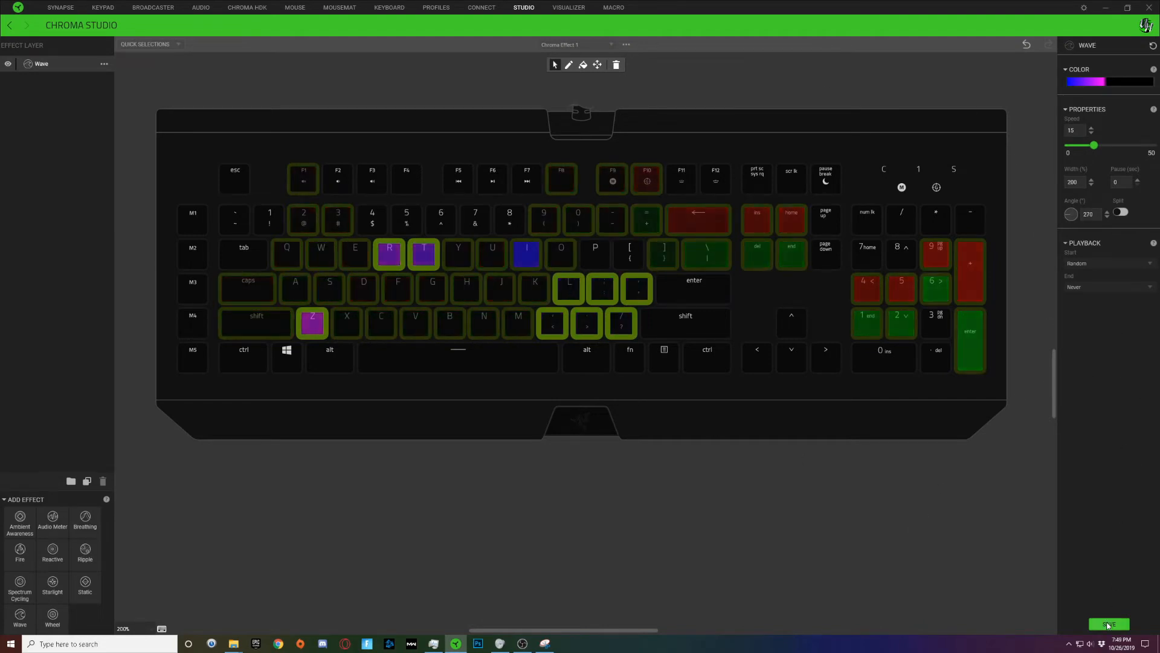
left_click(1109, 625)
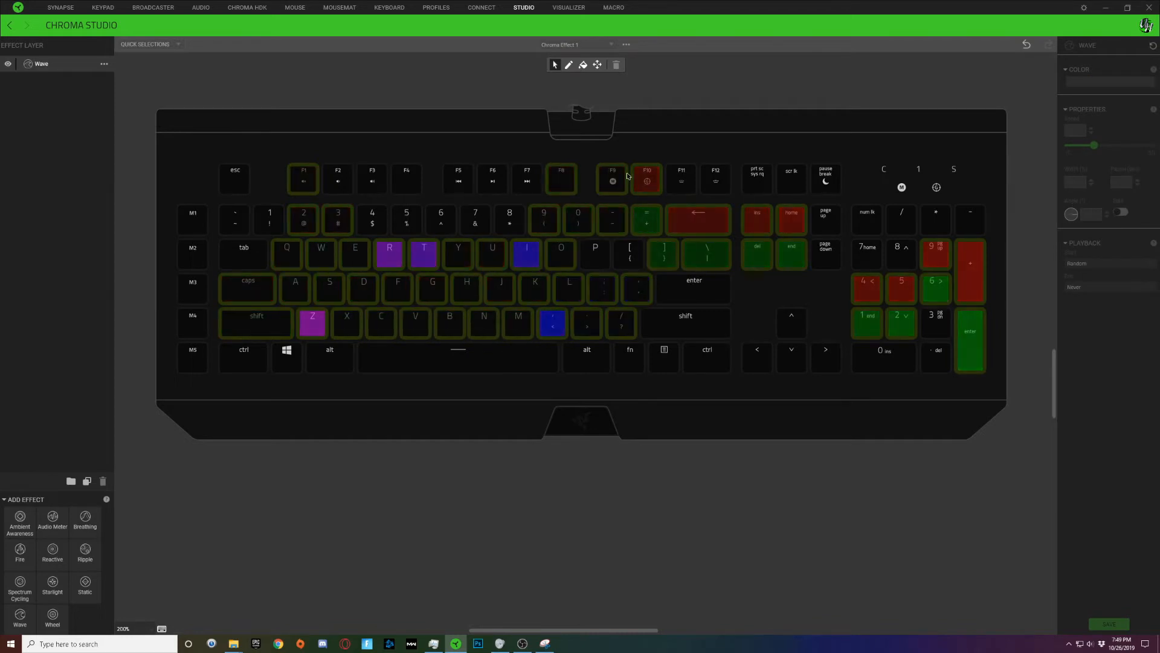
Inspect the wave settings assigned to the I, 9 and F1 keys.
left_click(528, 258)
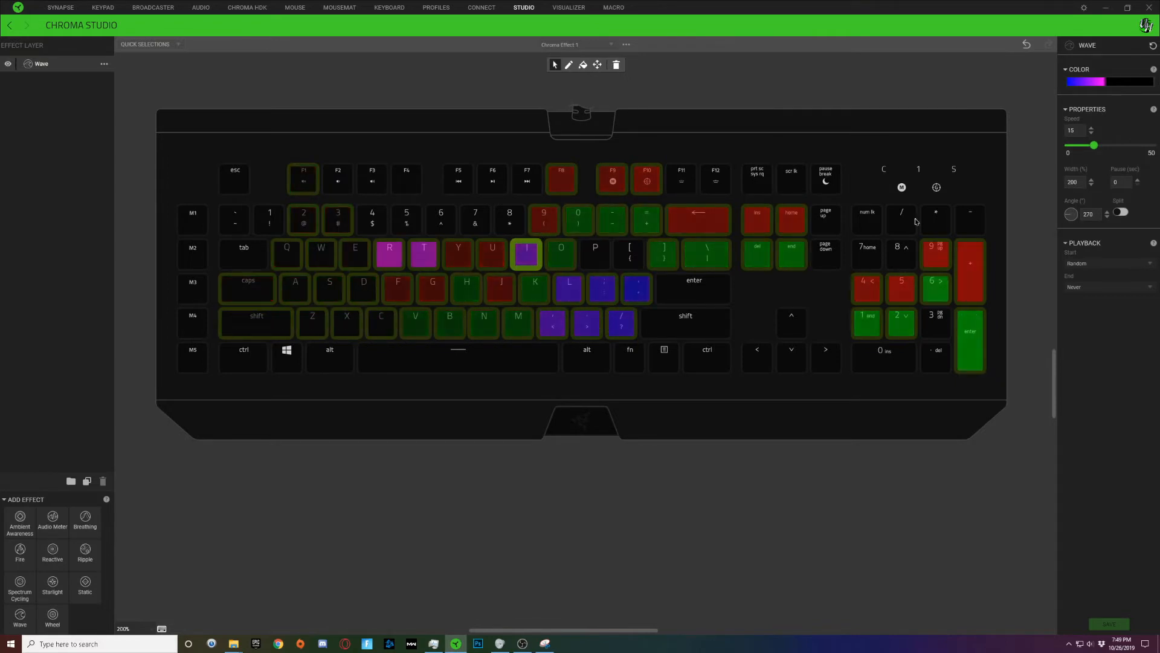
left_click(541, 222)
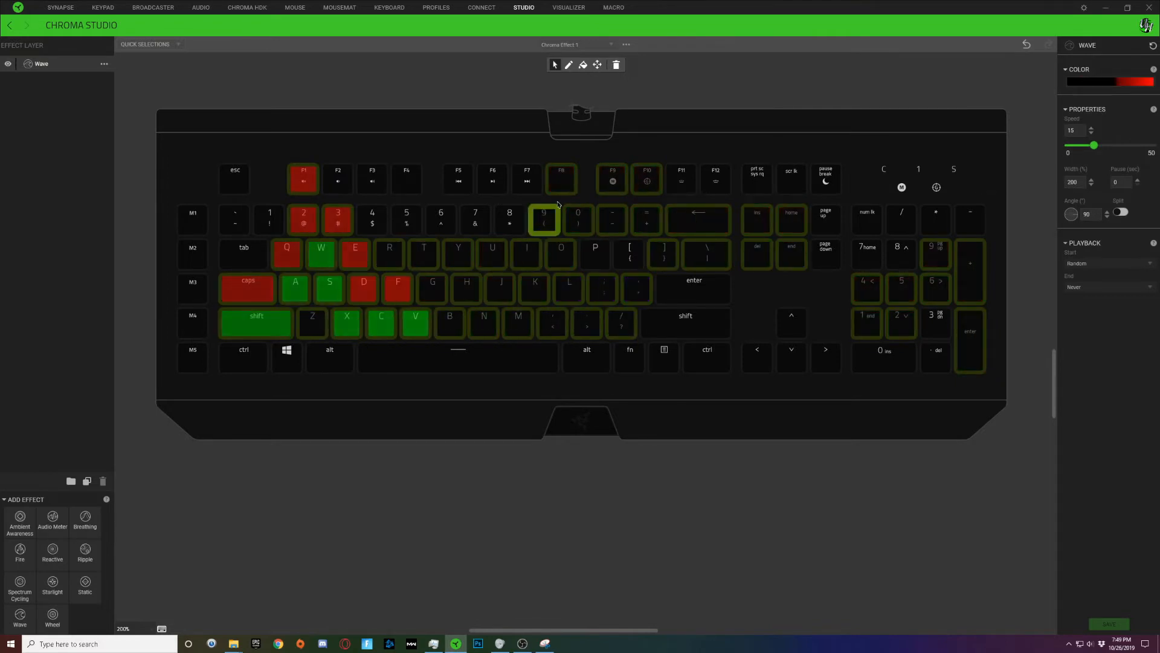
left_click(527, 262)
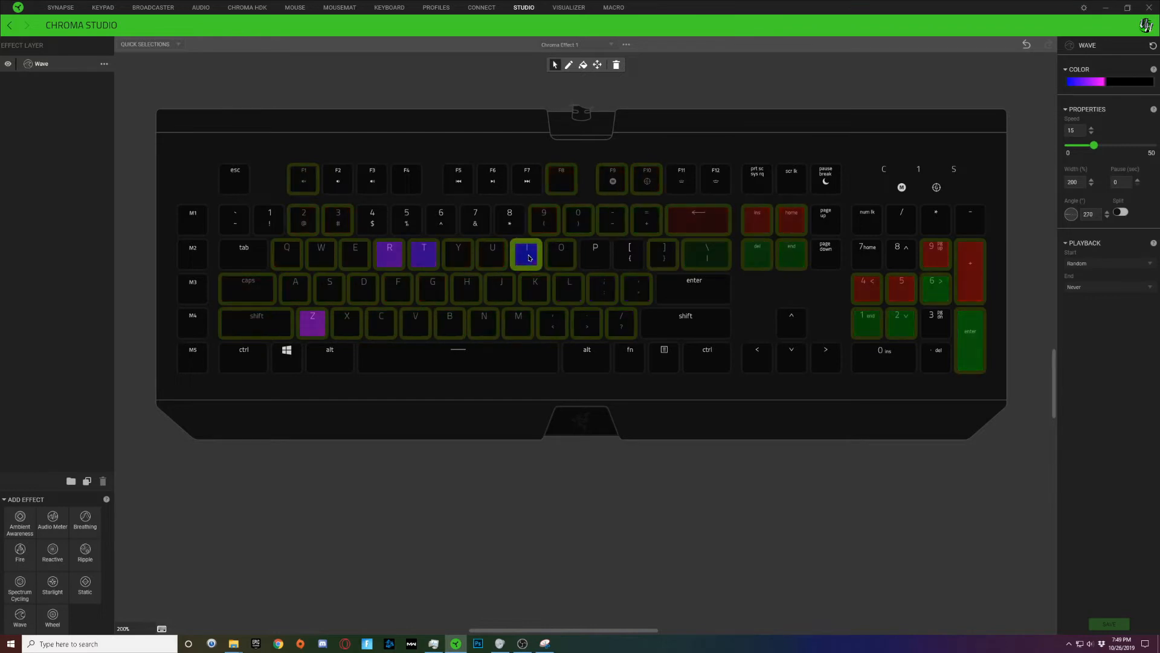
right_click(529, 261)
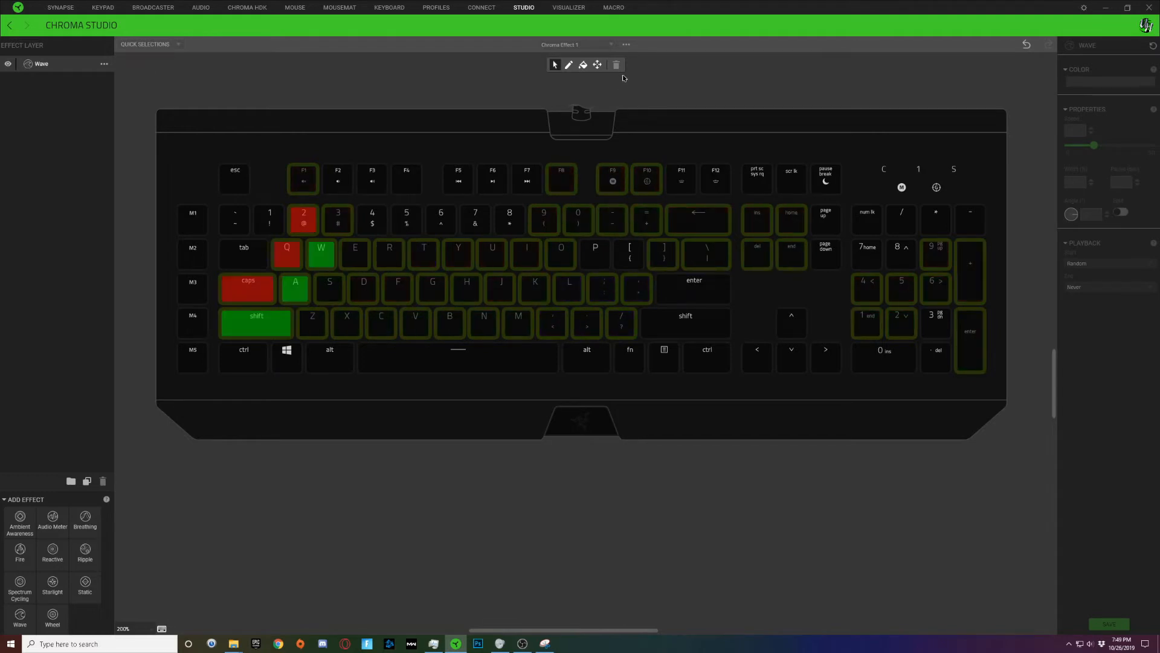
left_click(303, 177)
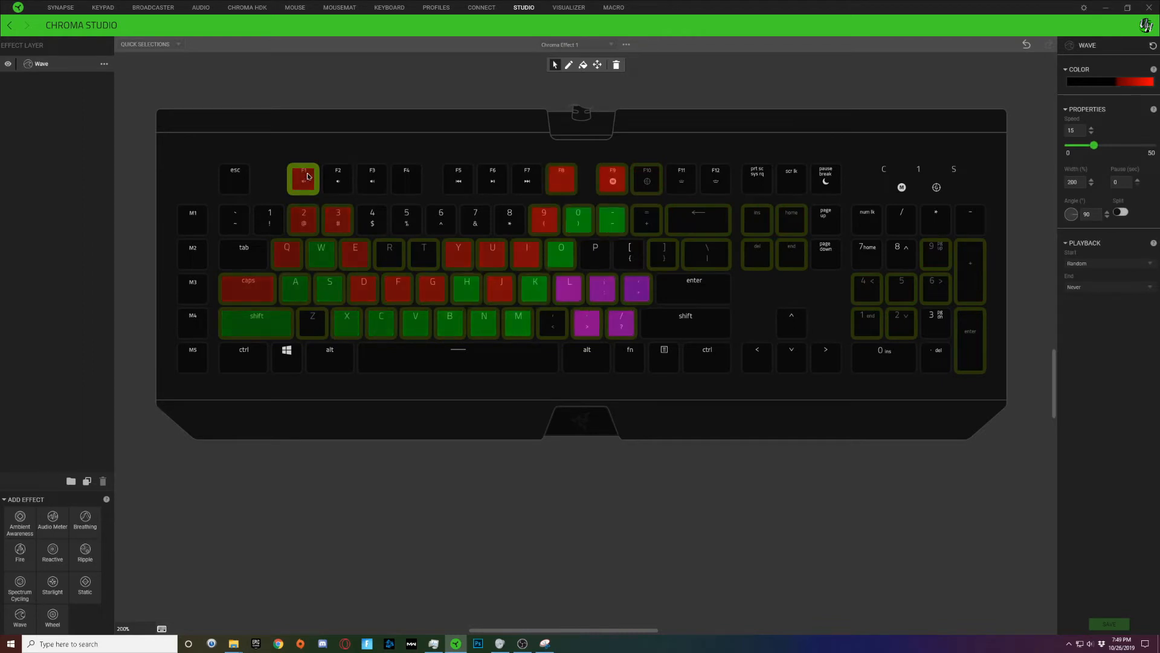
Select all remaining unassigned keys, including the M1–M5 keys and the logo, and apply F1's black-to-red wave to them.
left_click(237, 174)
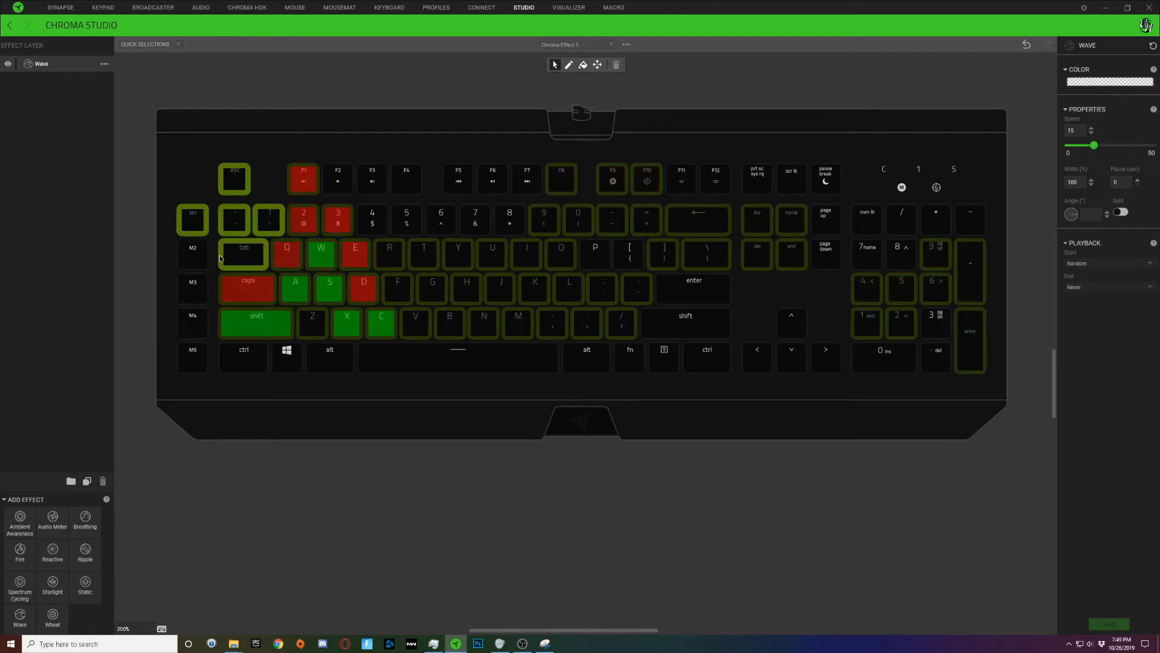
left_click_drag(197, 296, 213, 370)
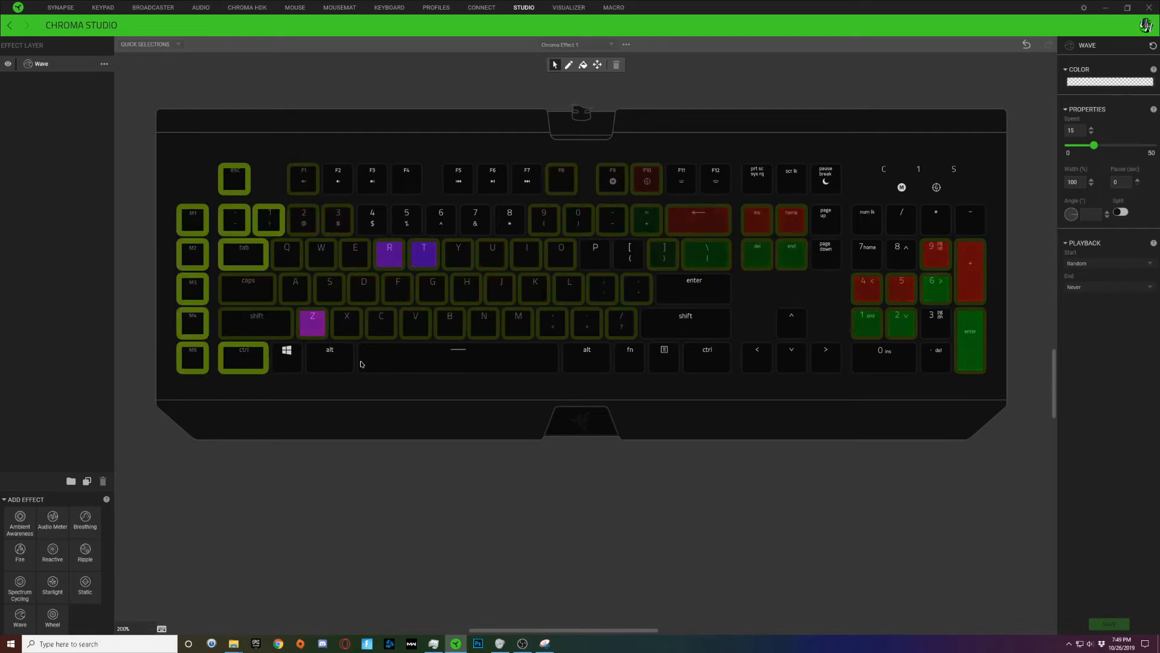
left_click_drag(309, 364, 797, 364)
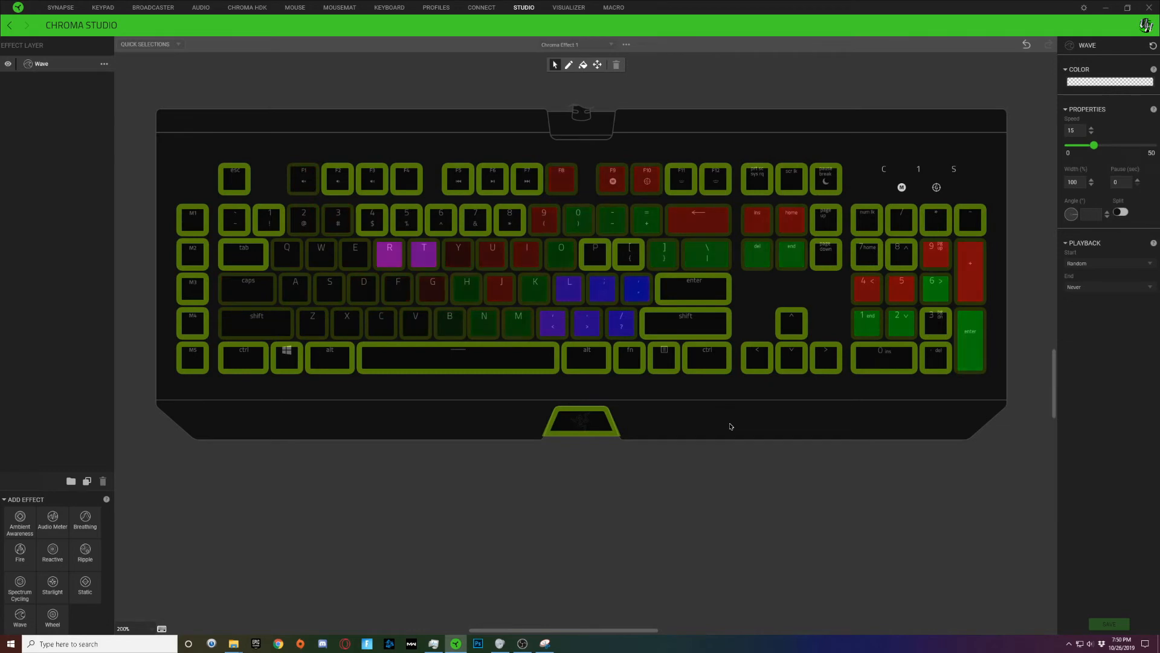
key("ctrl+v")
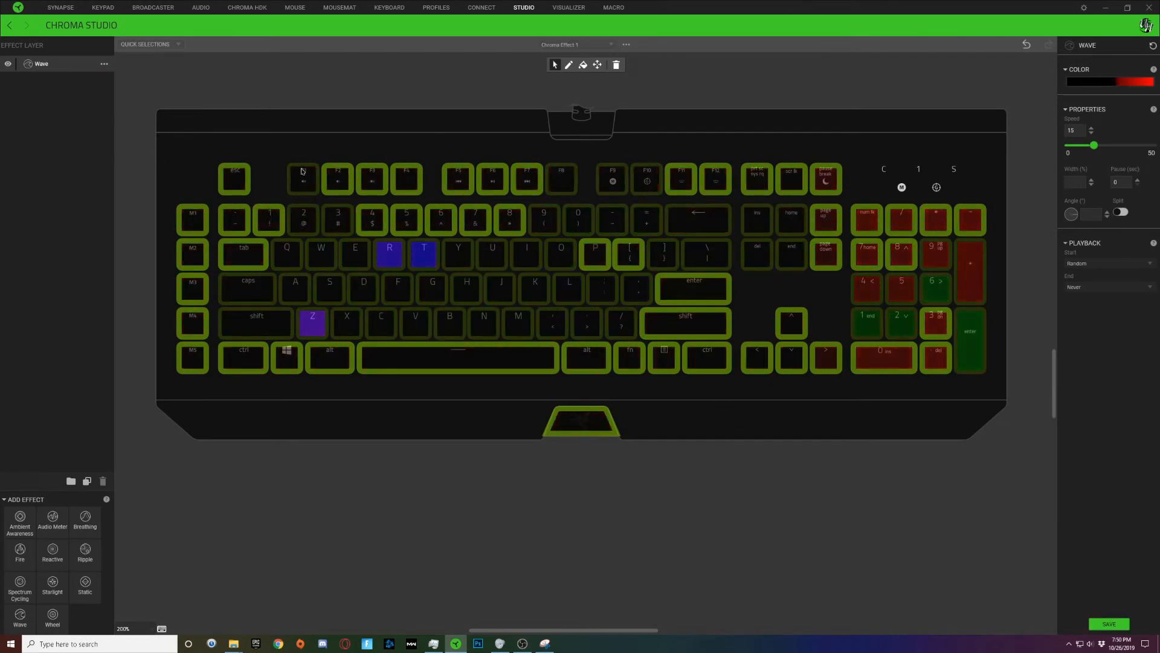
Change the selected keys' gradient so its middle color stop is green (00FF00) and its end stop is cyan (00FFFF).
left_click(1138, 86)
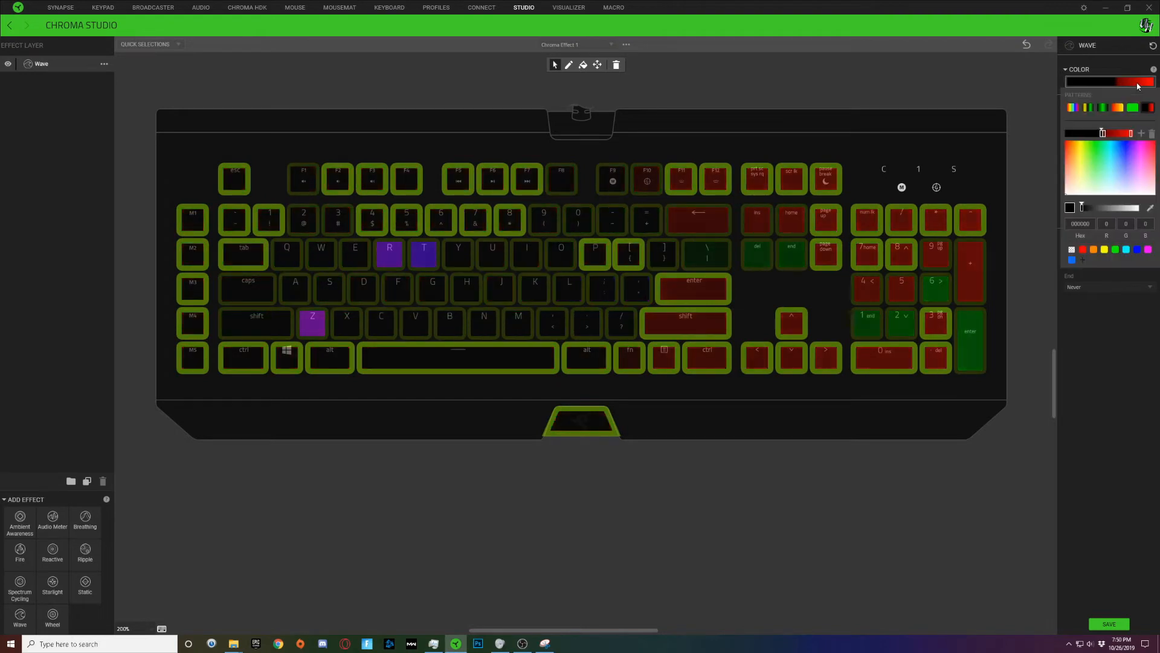
left_click(1105, 136)
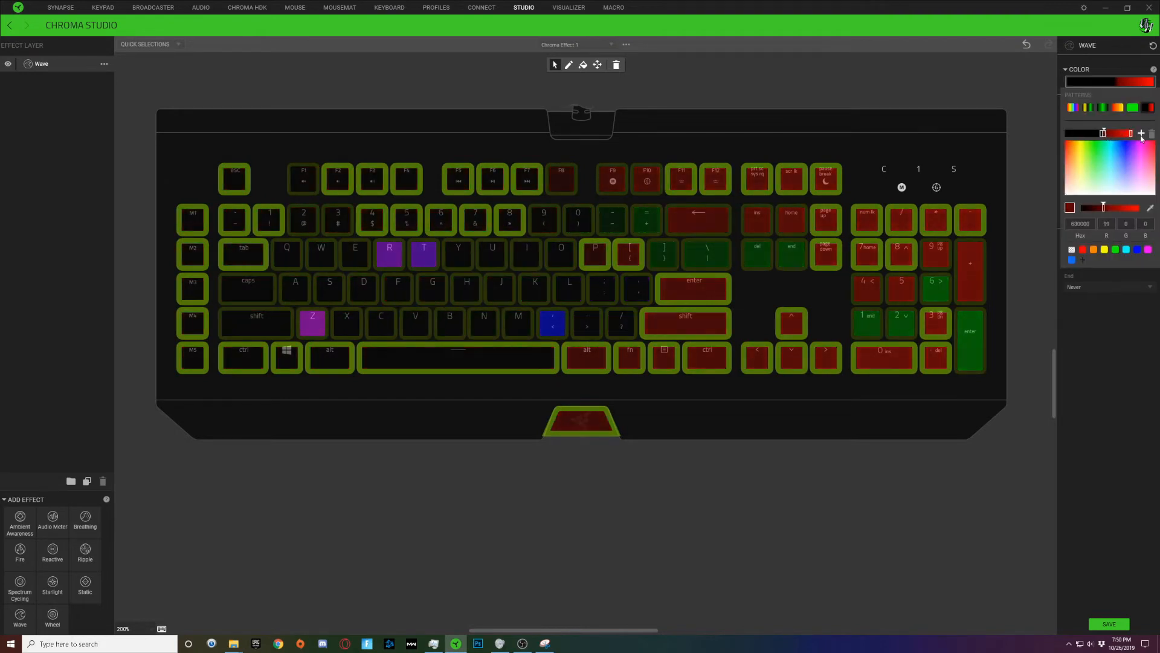
left_click(1116, 250)
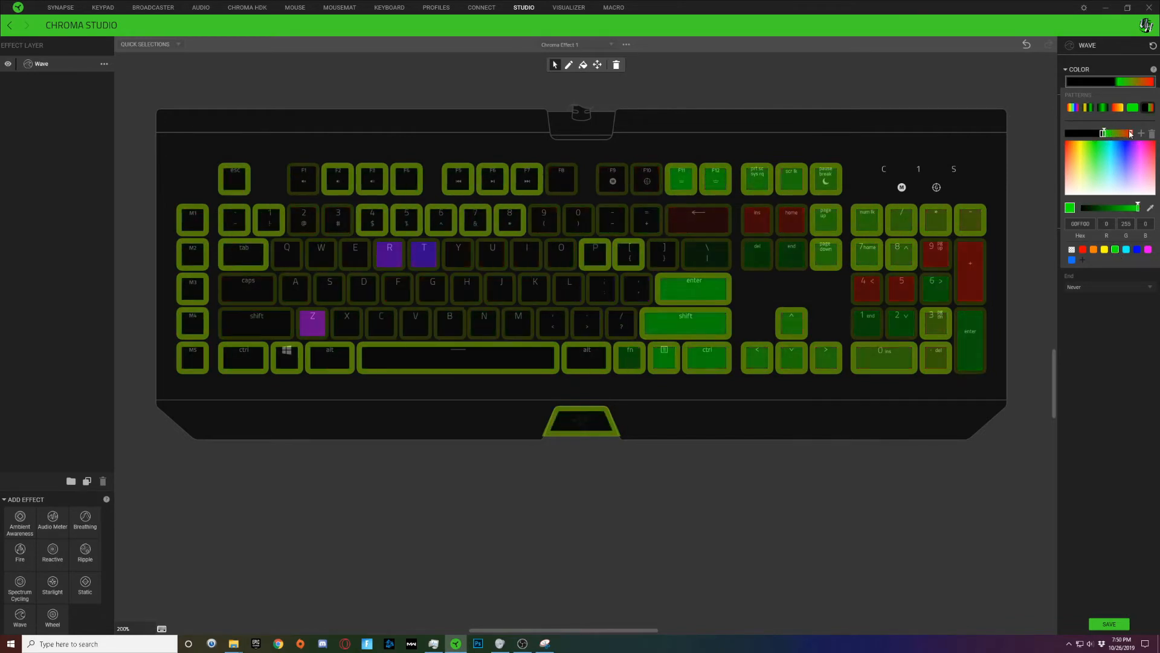
left_click(1130, 134)
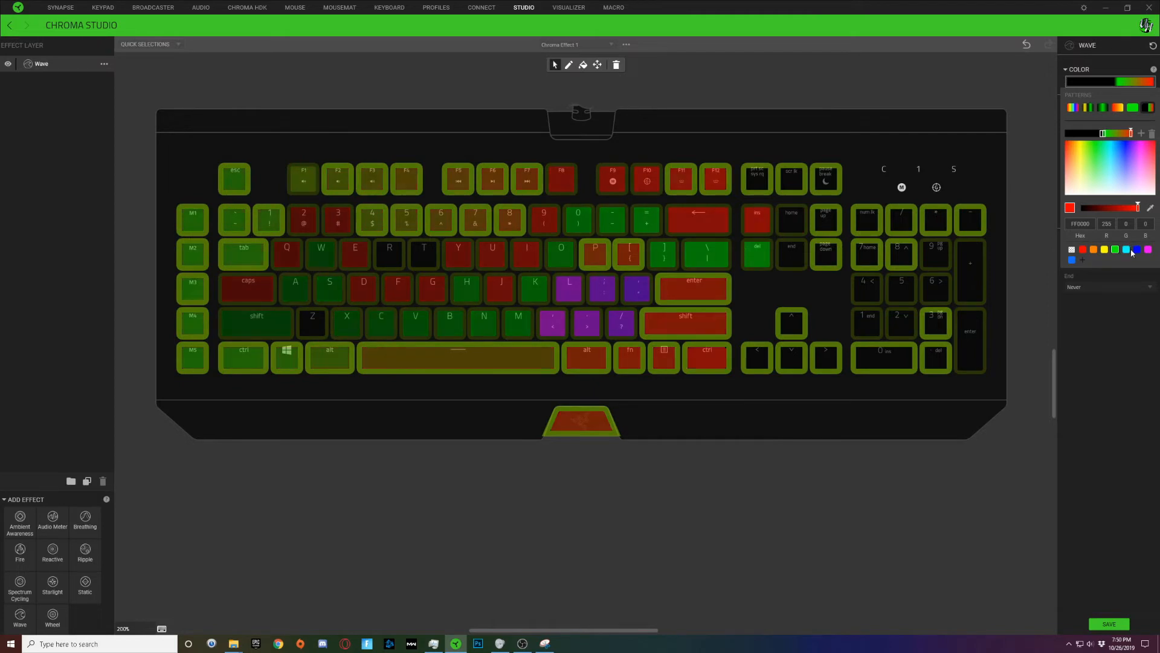
left_click(1127, 250)
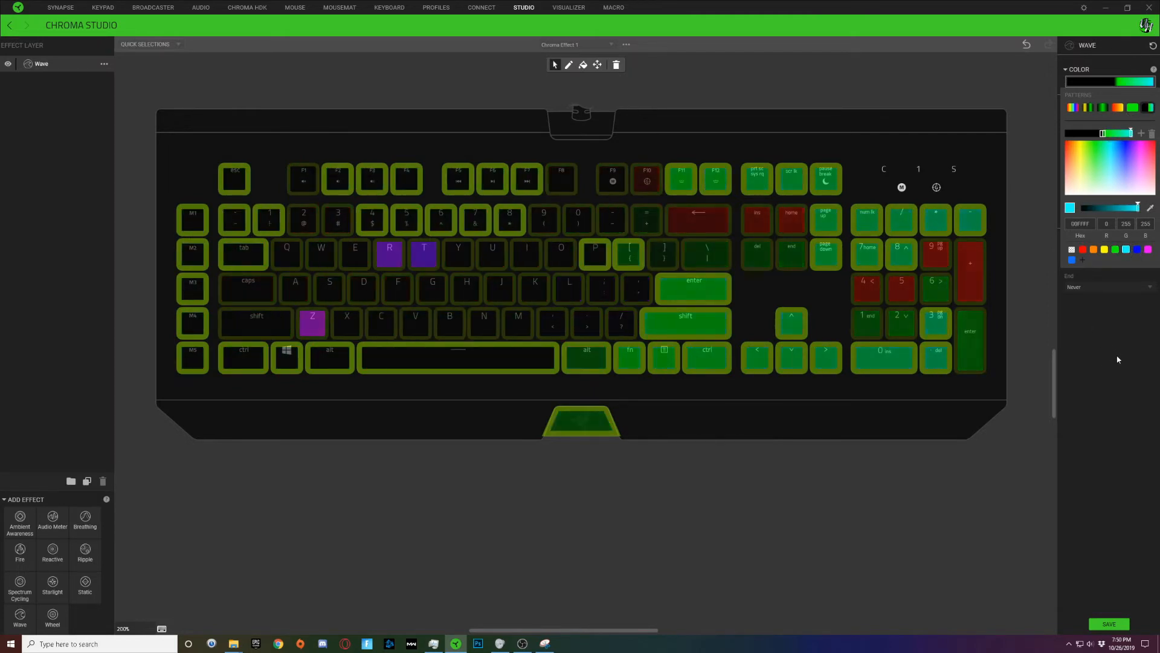
left_click(1128, 340)
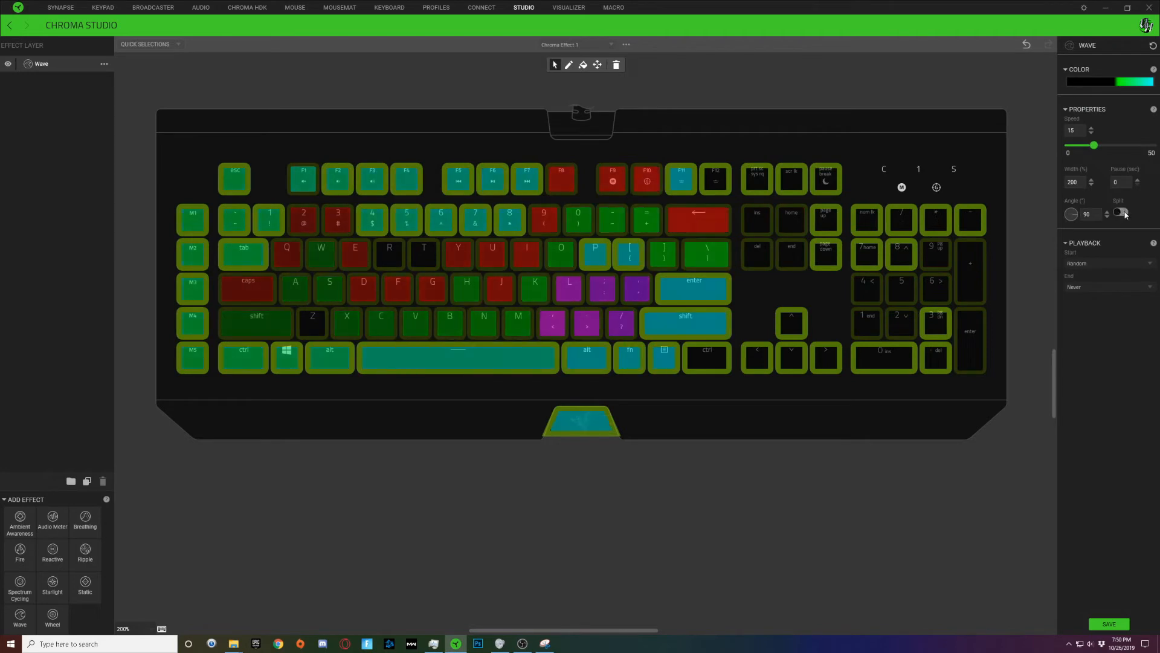
Turn on Split for the selected keys' wave and set its angle to 293 degrees.
left_click(1122, 213)
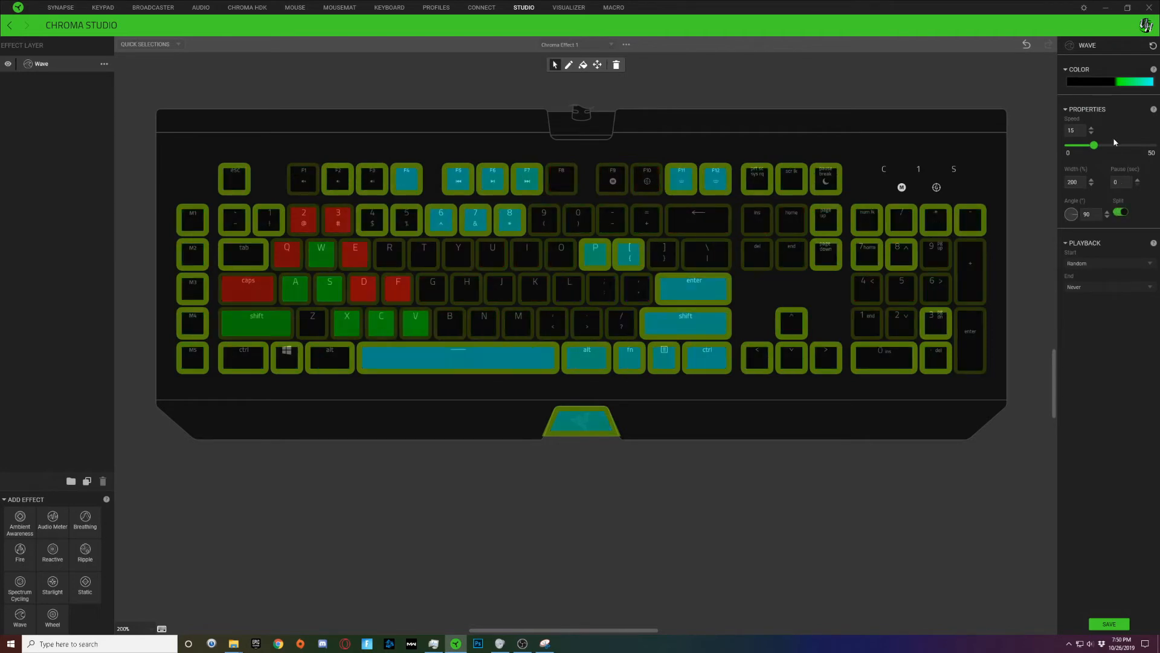
left_click_drag(1076, 215, 1049, 208)
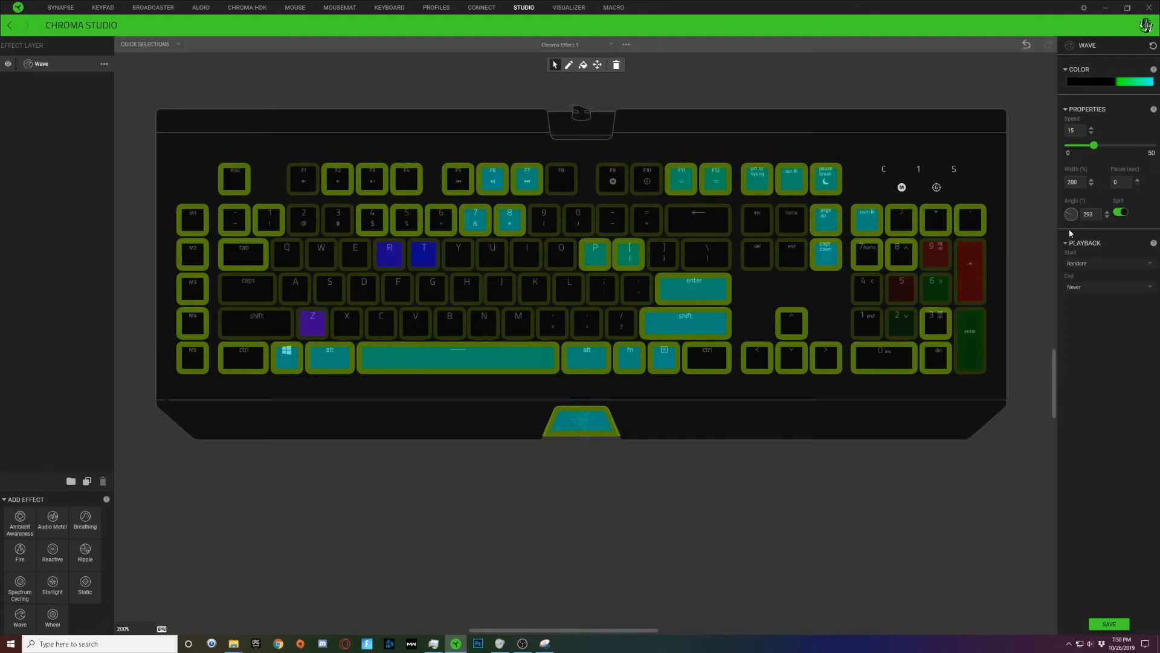
Change the gradient's end stop to green and its middle color stop to cyan, save the effect, and clear the key selection.
left_click(1118, 81)
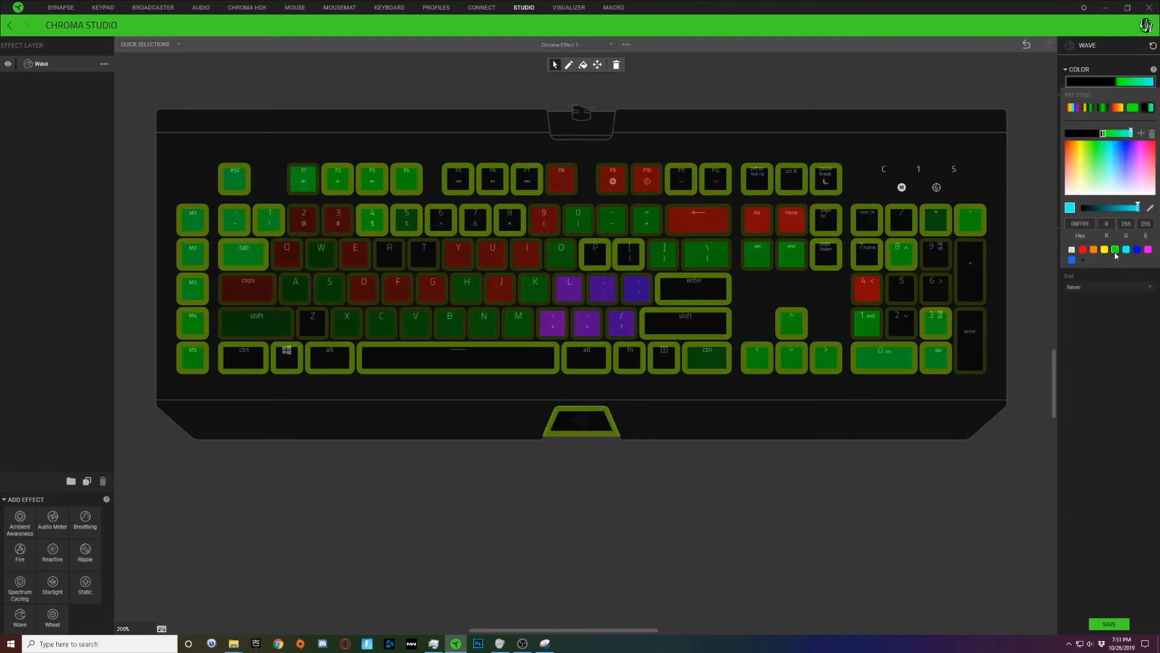
left_click(1116, 249)
left_click(1126, 249)
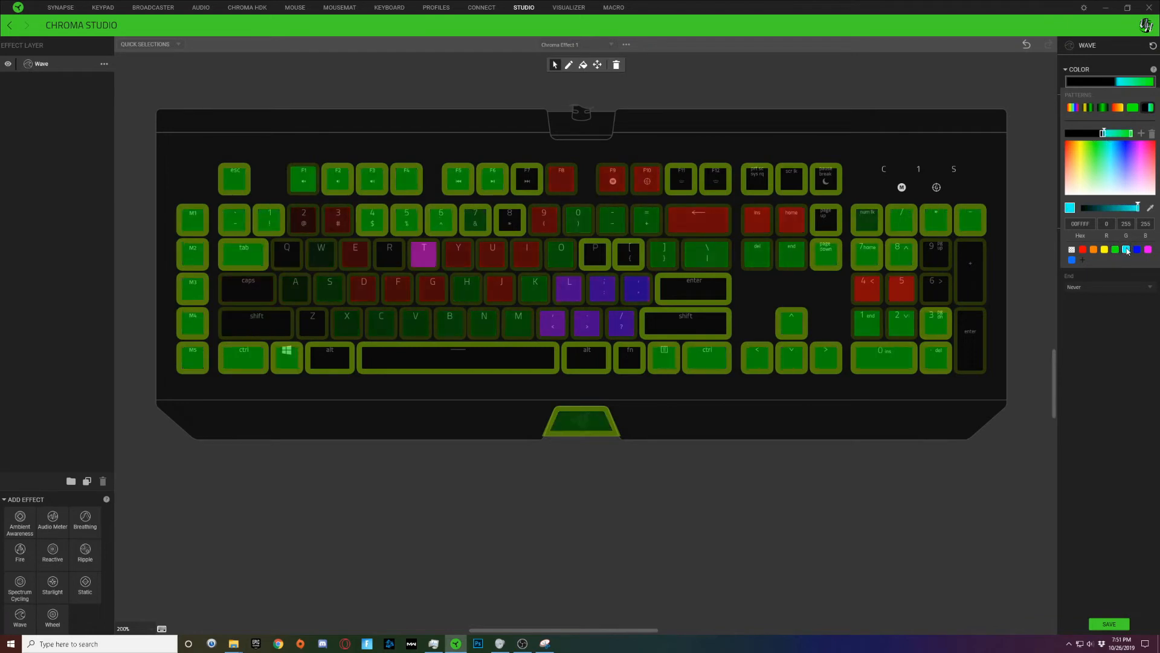
left_click(1097, 375)
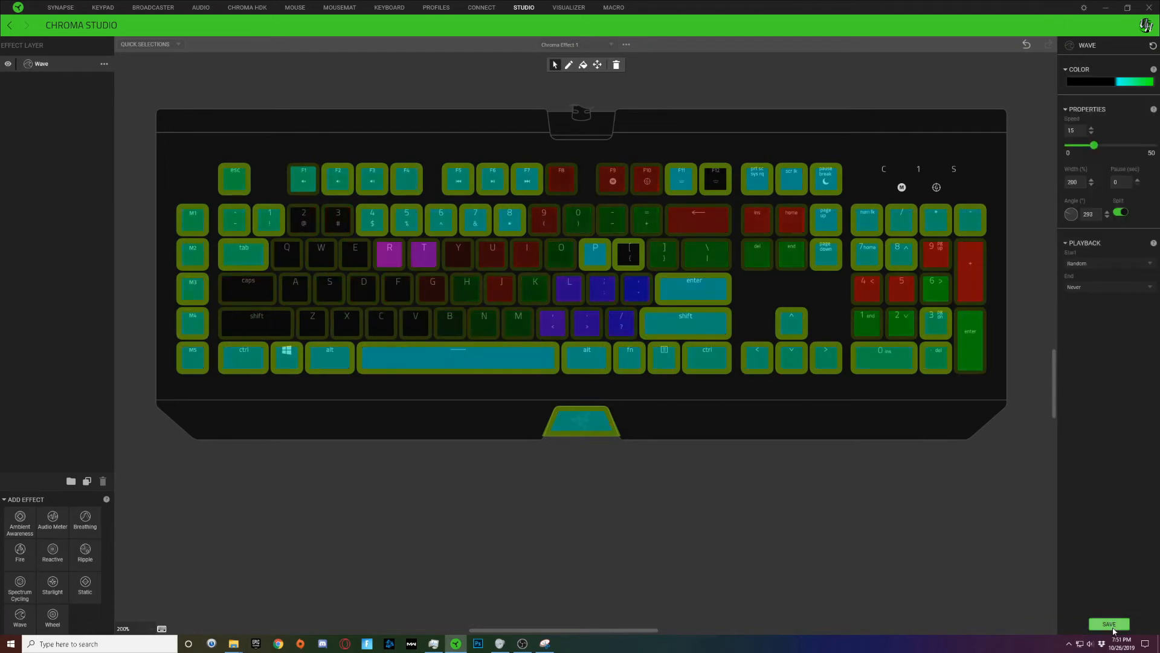
left_click(993, 93)
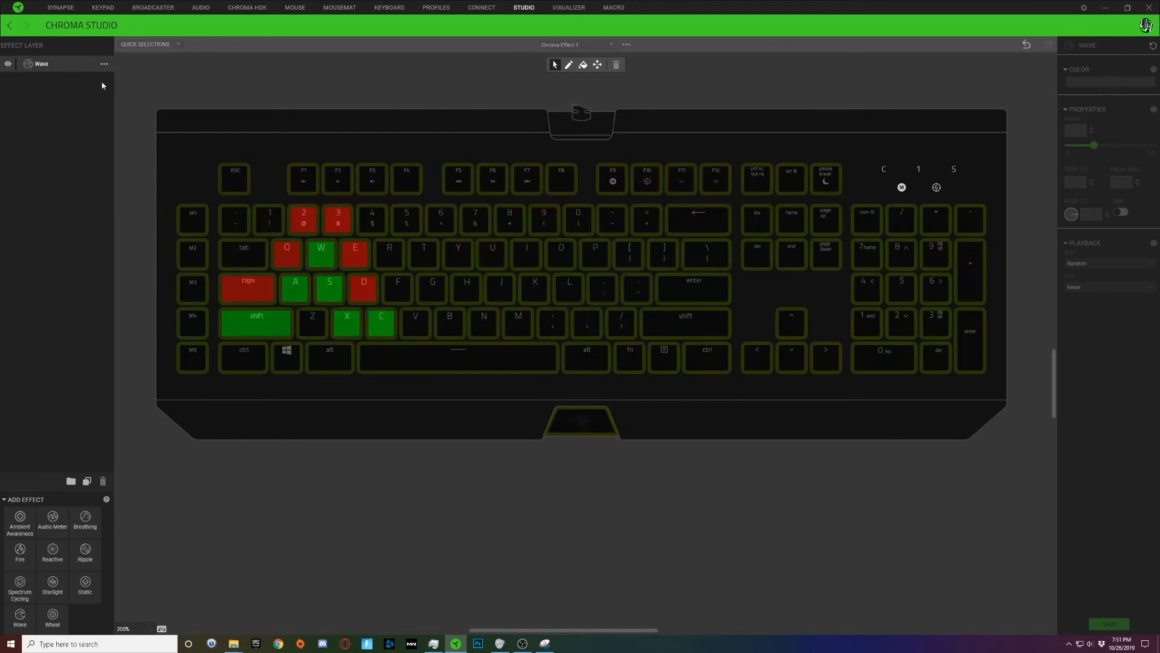
Duplicate the Wave layer and rename the lower of the two Wave layers Keyboard.
right_click(53, 72)
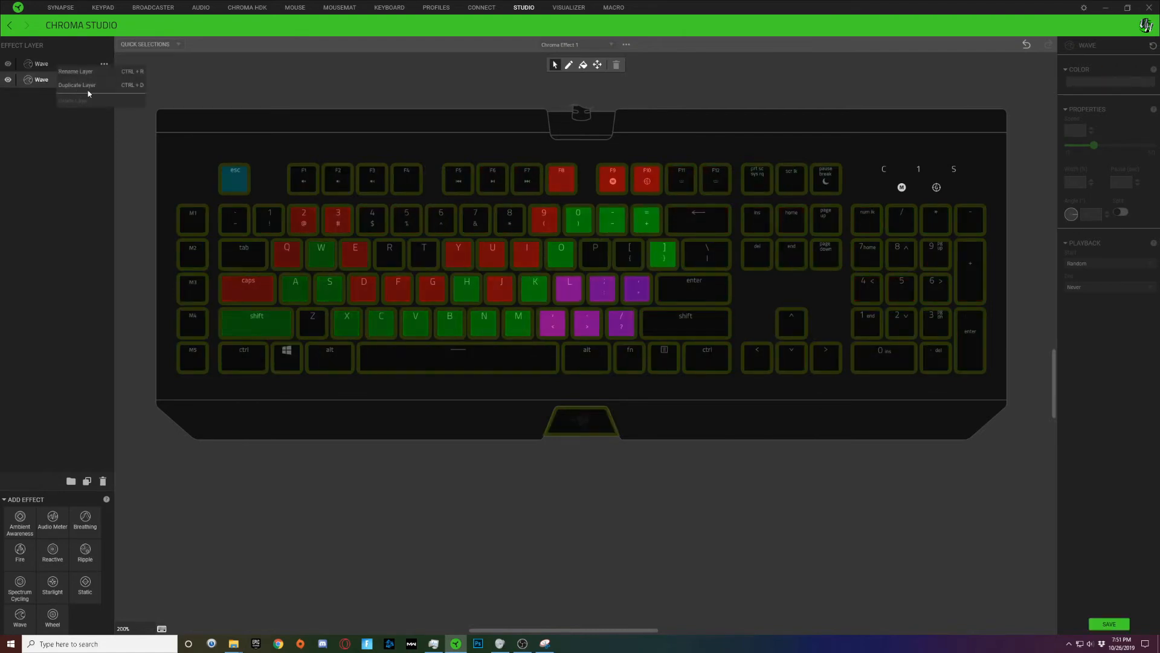
left_click(77, 88)
double_click(42, 80)
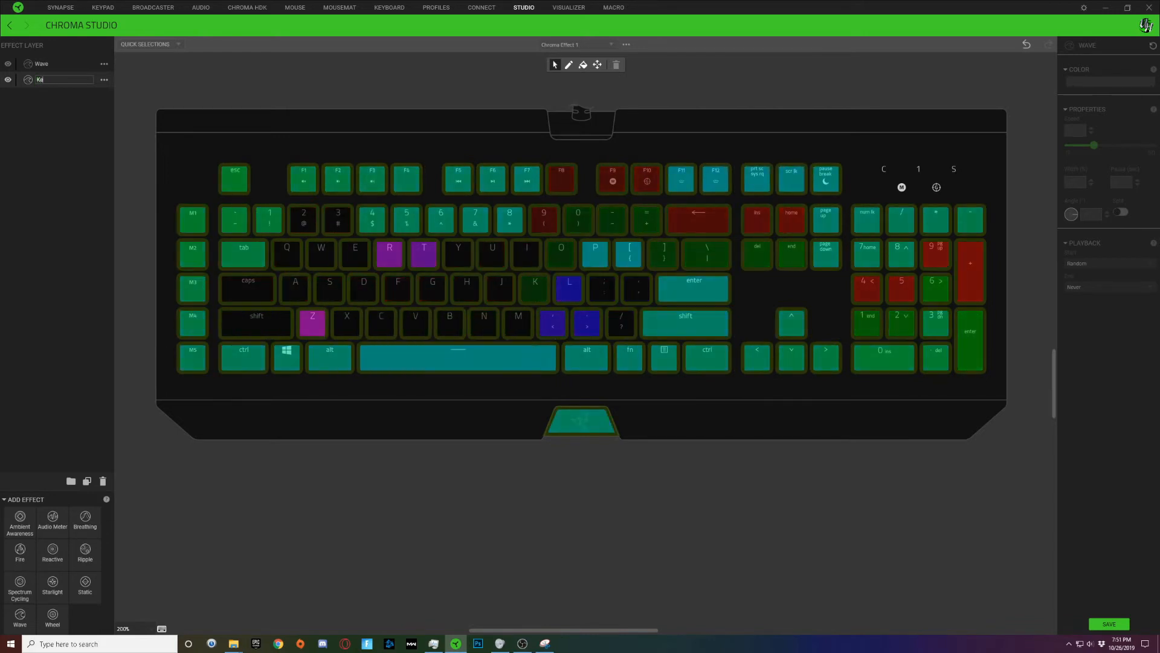
type("Keyboard")
key("Return")
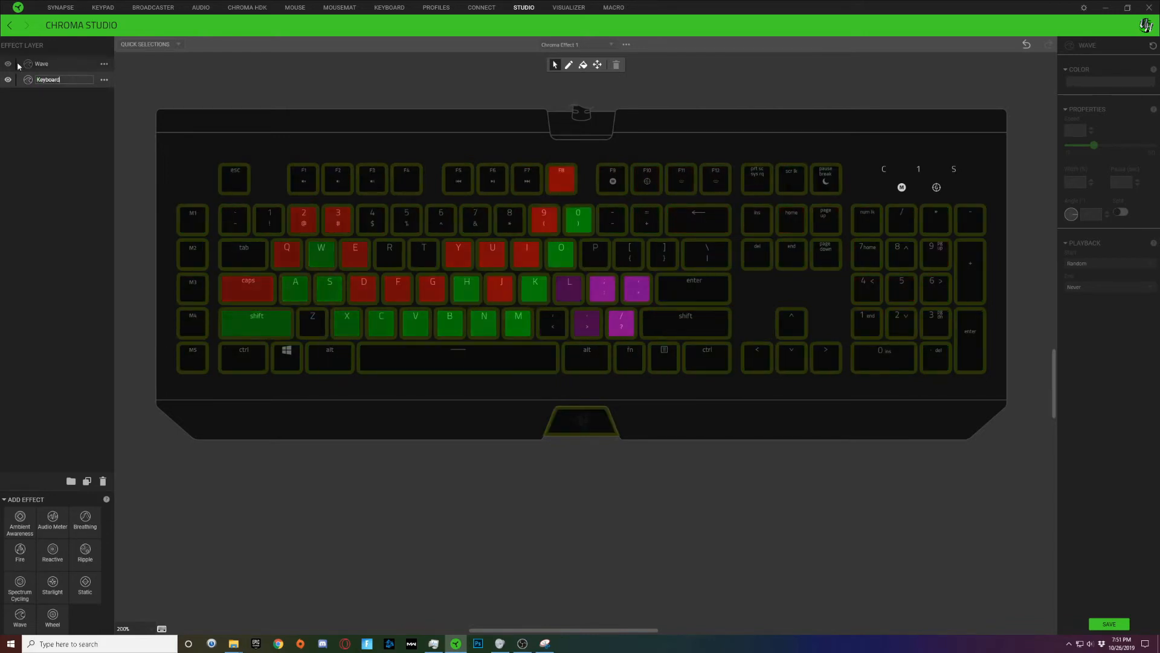
Rename the remaining Wave layer Peripherals.
double_click(49, 64)
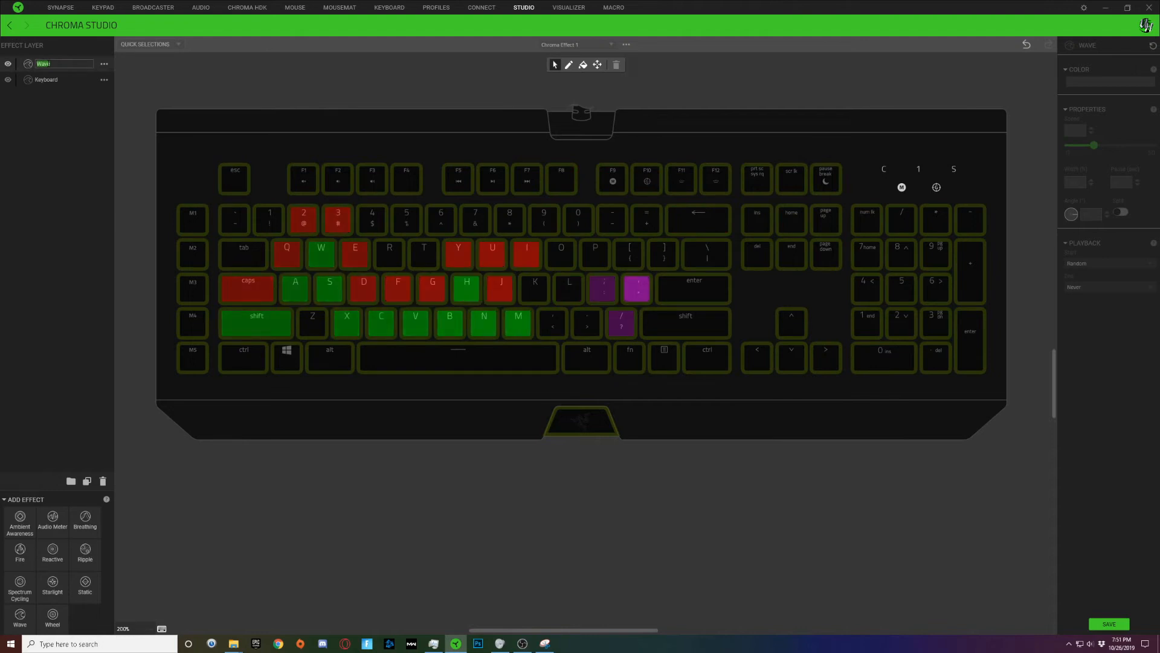
type("Paripherals")
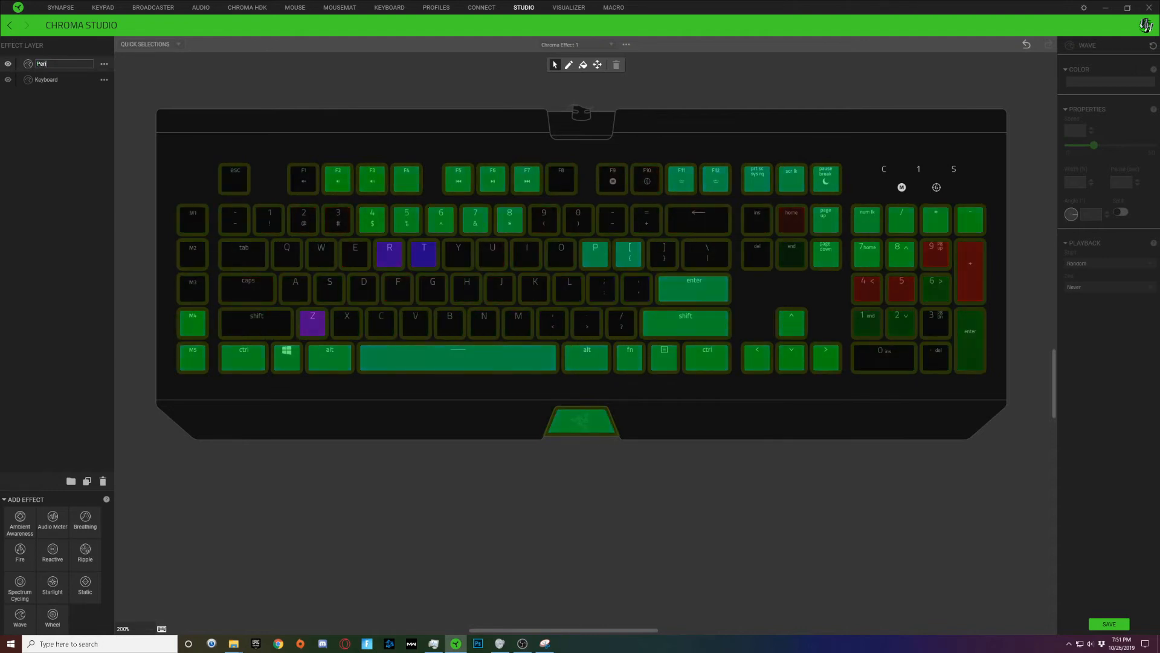
key("Return")
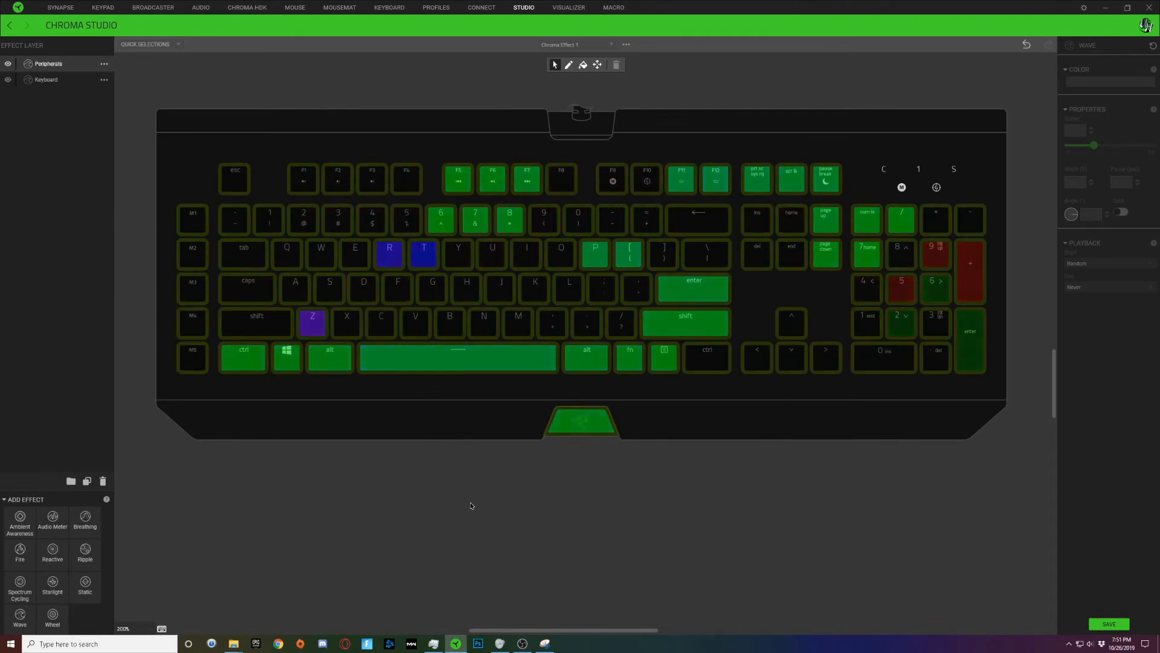
Apply the keyboard F2 key's black-cyan-green split wave to all lights of the keypad, mouse, mouse mat, LED strips and L and R devices.
scroll(469, 501, "down", 2)
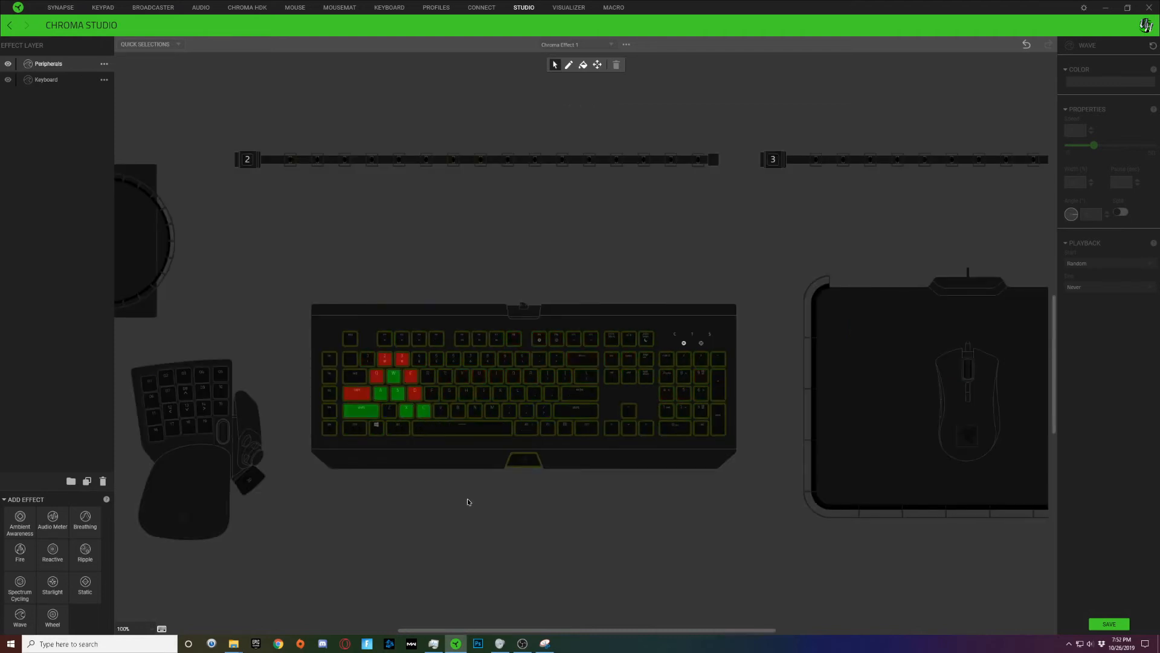
scroll(467, 501, "down", 1)
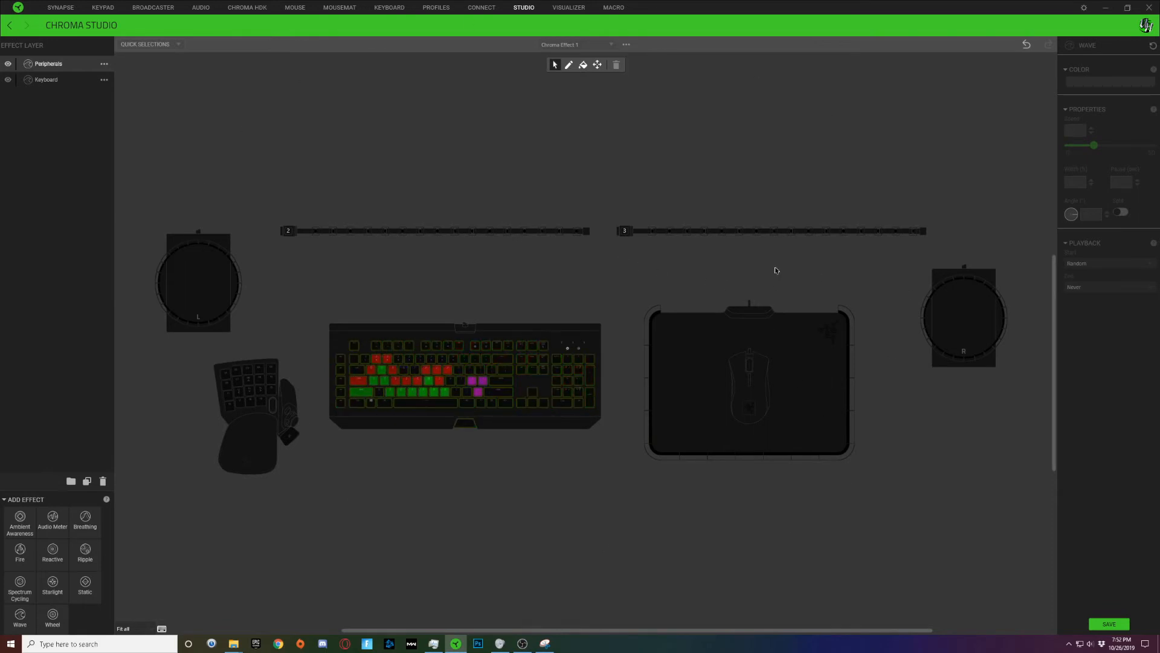
scroll(605, 314, "down", 5)
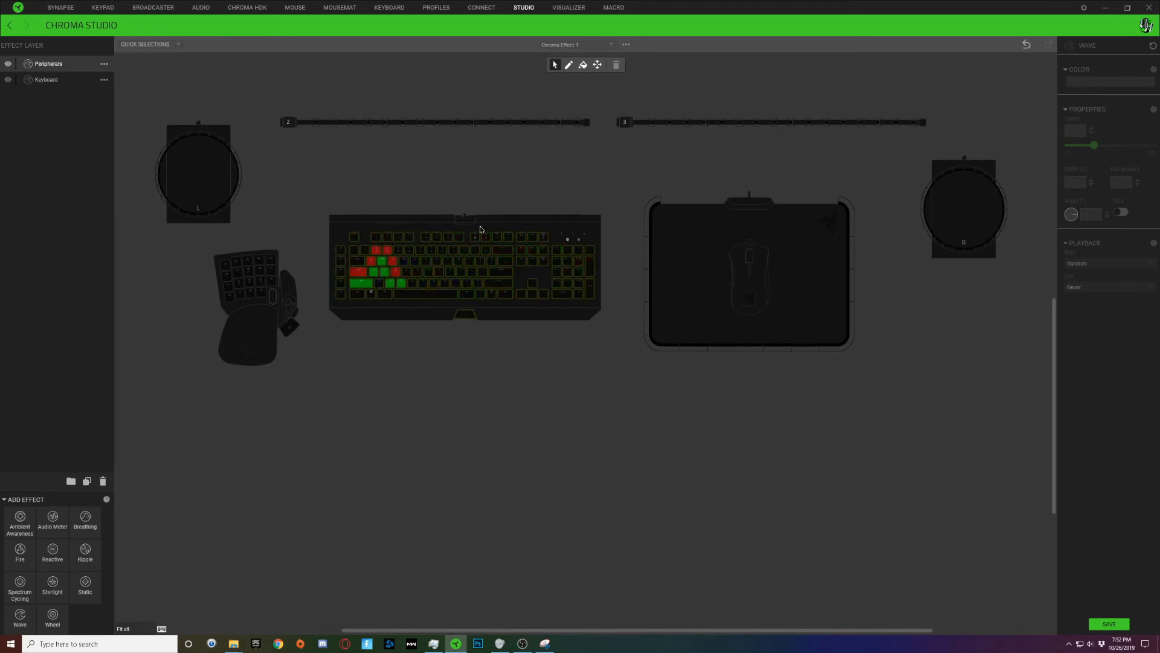
left_click(387, 241)
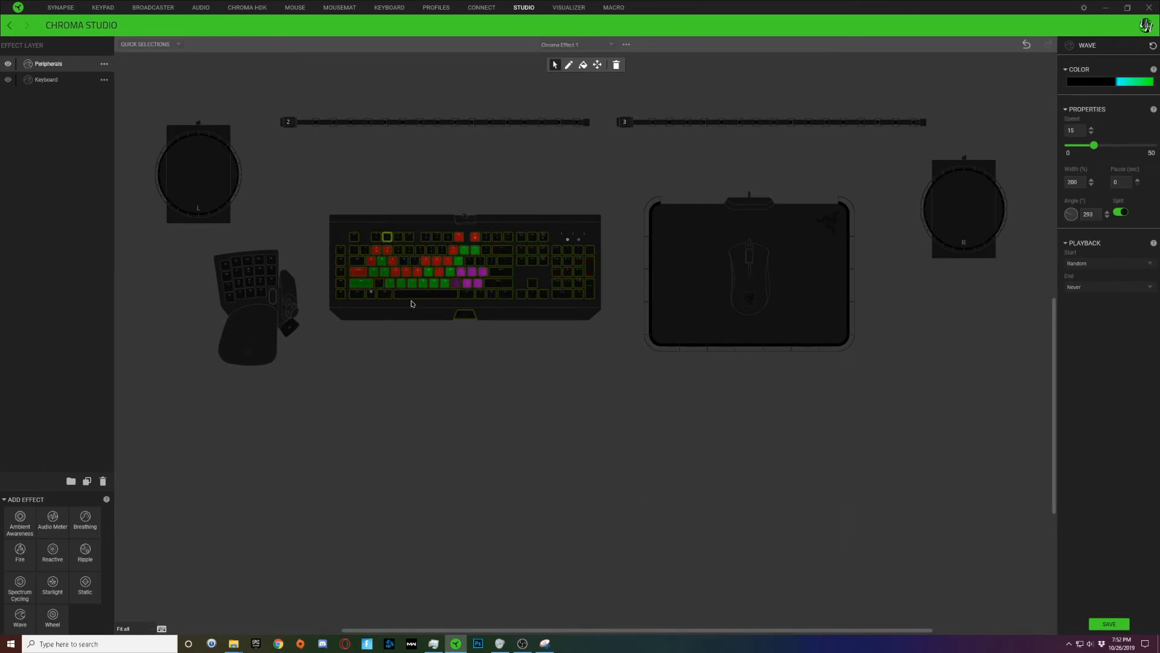
left_click_drag(156, 101, 217, 266)
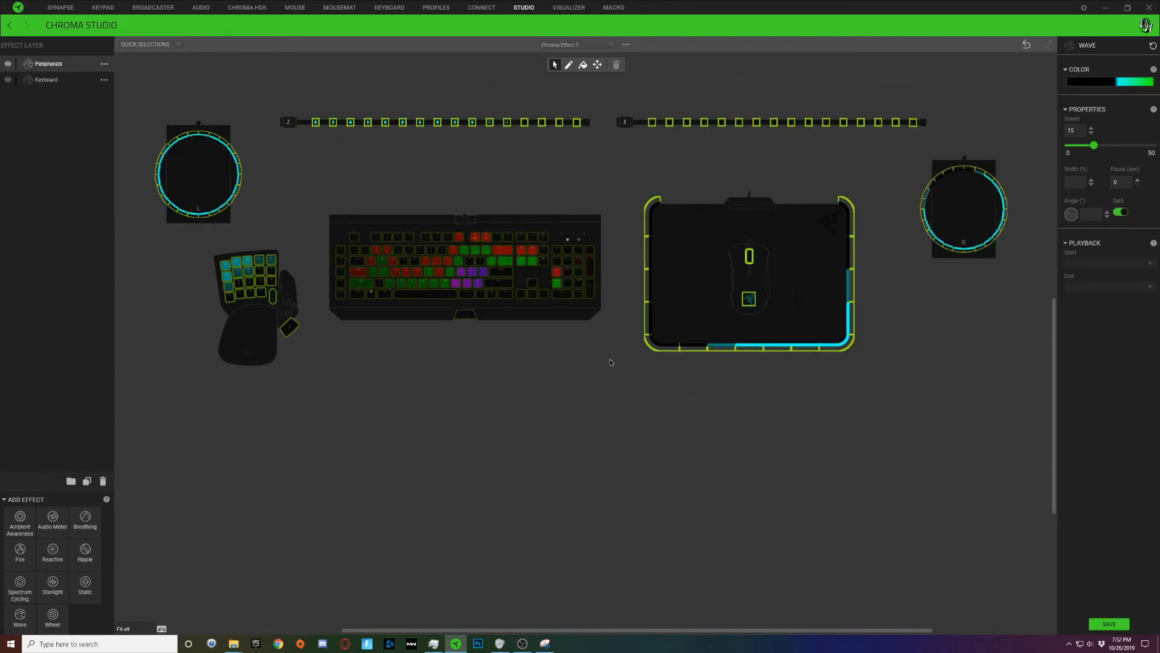
left_click(493, 169)
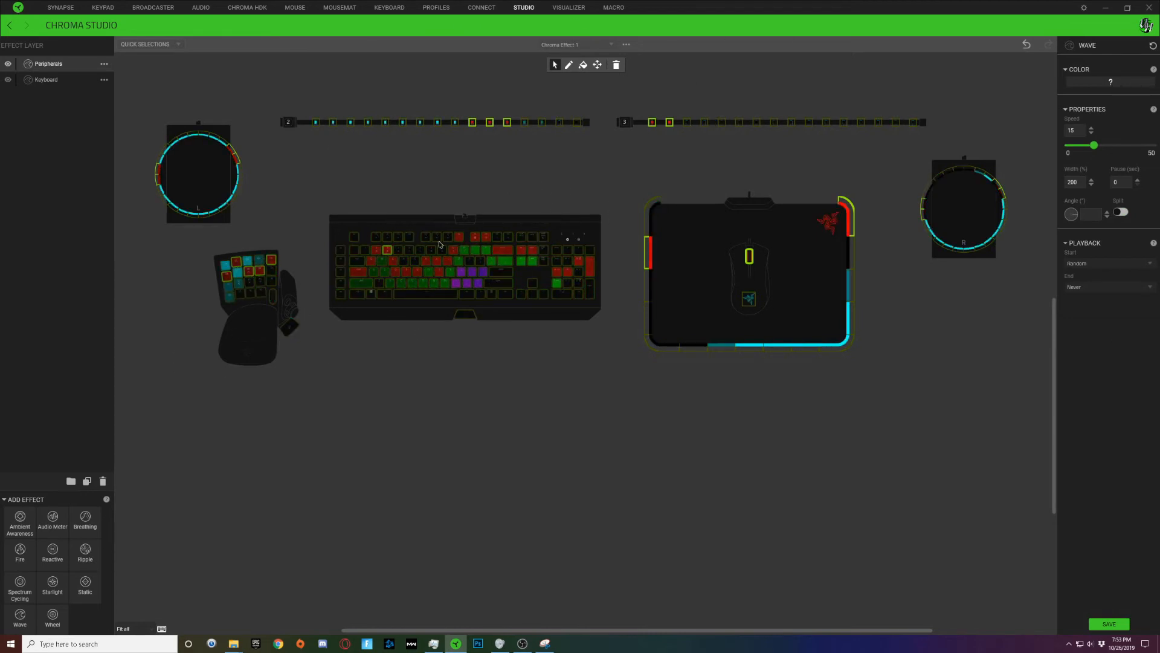
Apply the keyboard left Shift key's green wave to selected keys of the keypad and selected lights of the mouse, mouse mat and L and R devices.
left_click(364, 286)
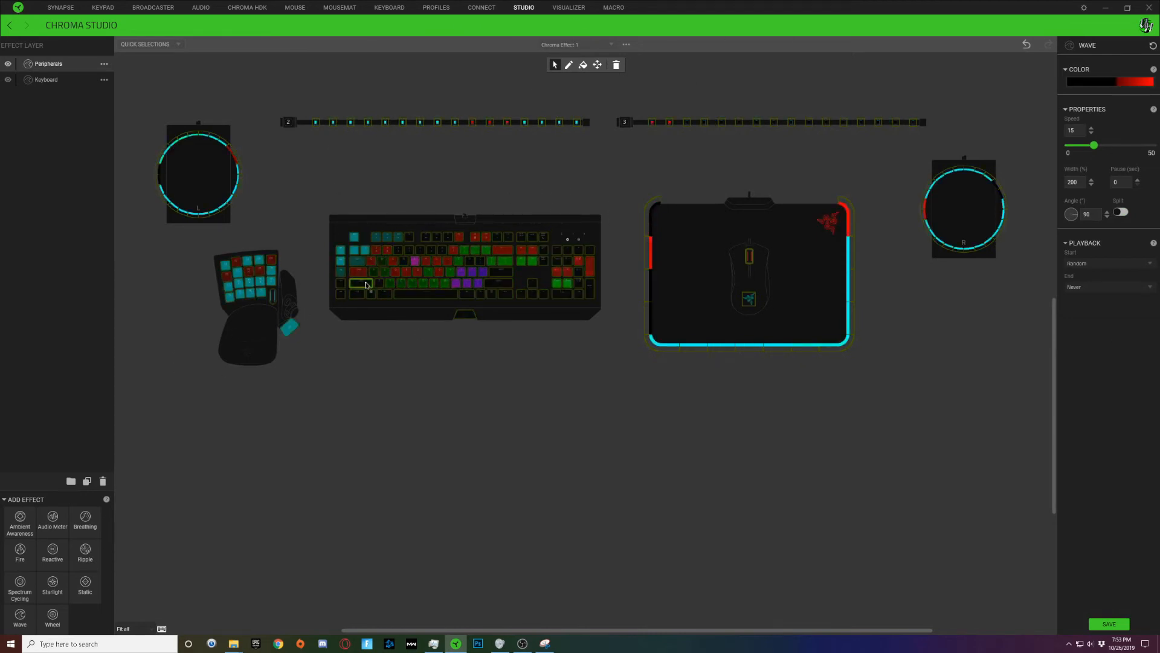
left_click(226, 286)
left_click(238, 273, "ctrl")
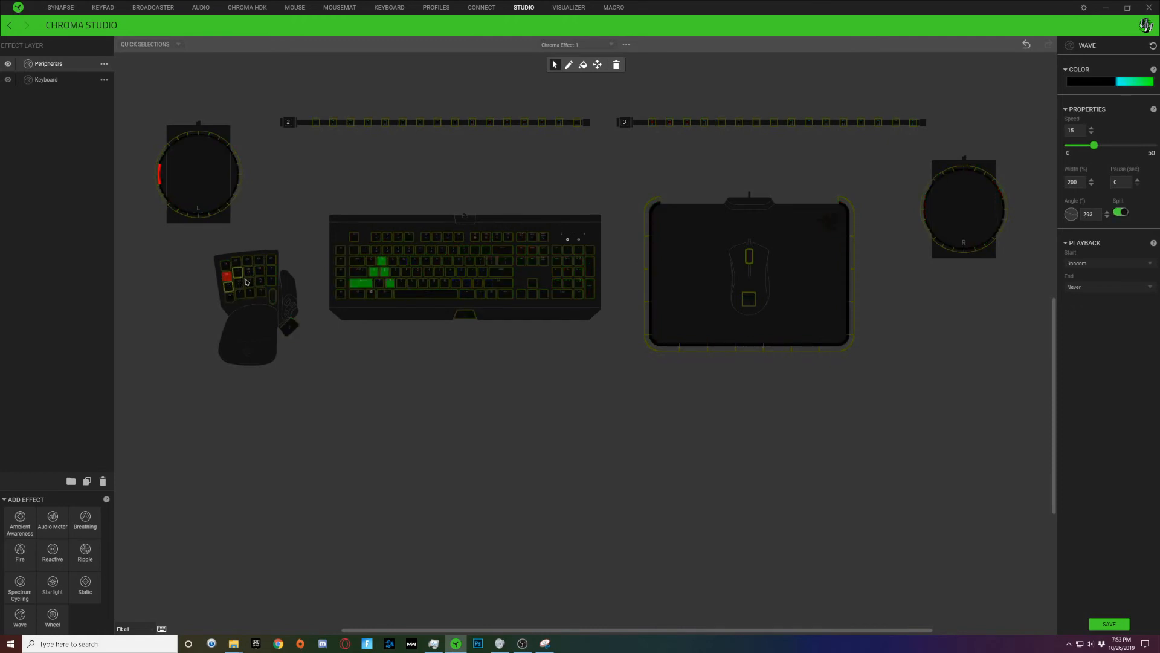
left_click(249, 284, "ctrl")
left_click(260, 286, "ctrl")
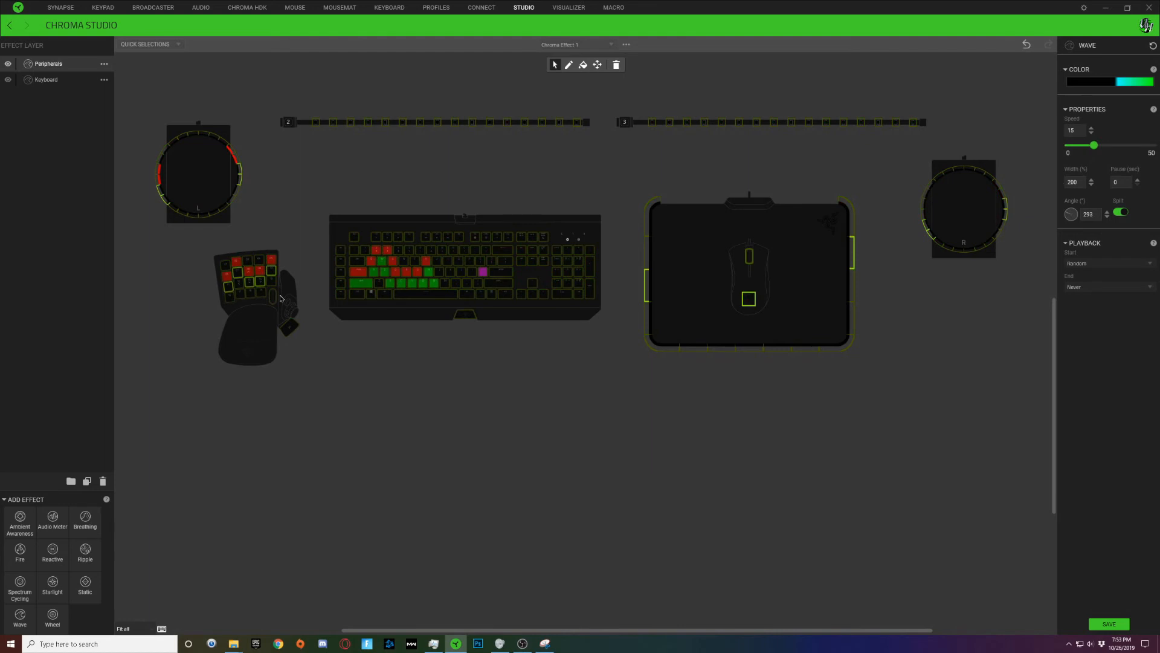
left_click(924, 295)
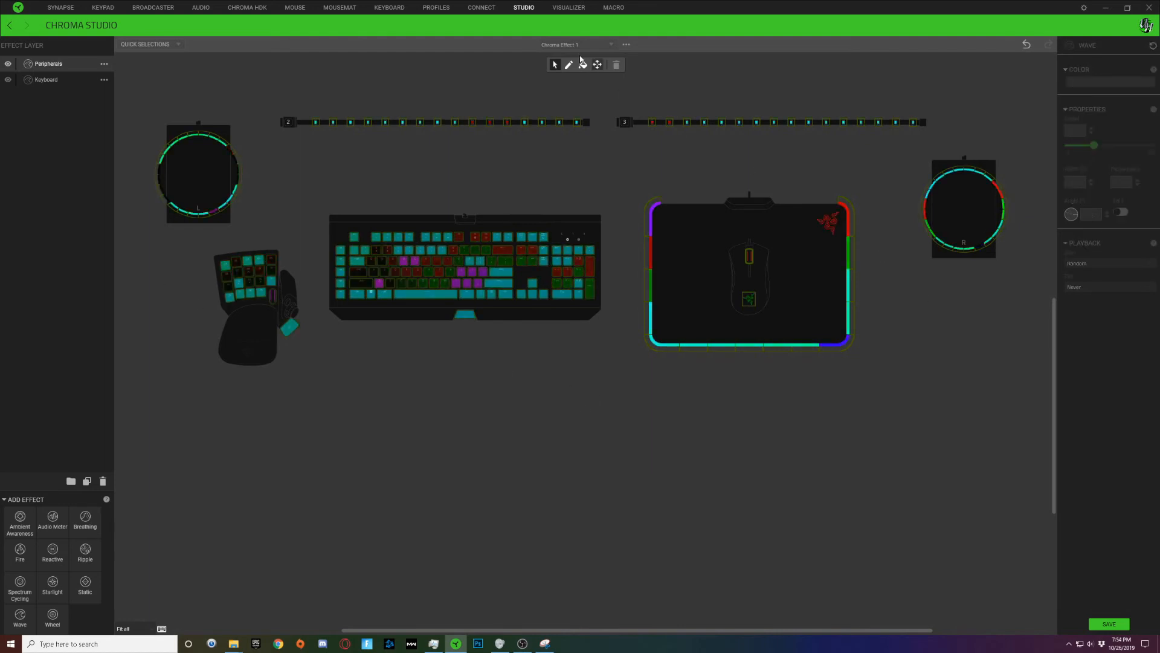
Remove all keyboard keys from the Peripherals layer, save the effect, and switch to the Keyboard layer.
left_click(47, 66)
left_click_drag(435, 301, 617, 397)
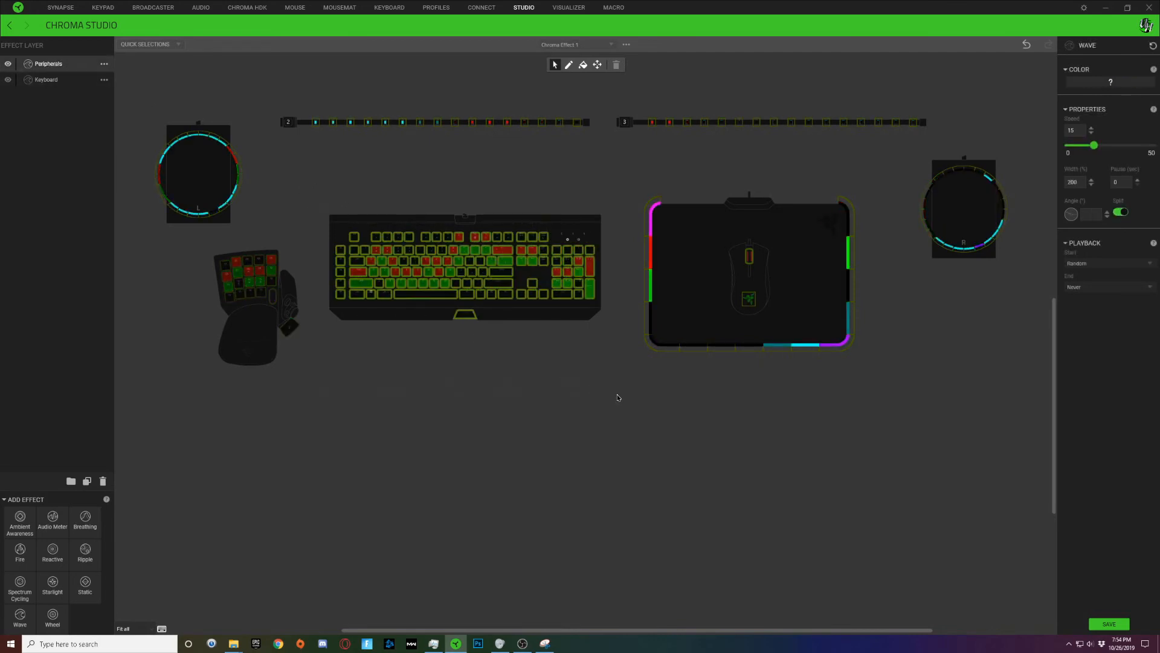
left_click(620, 335)
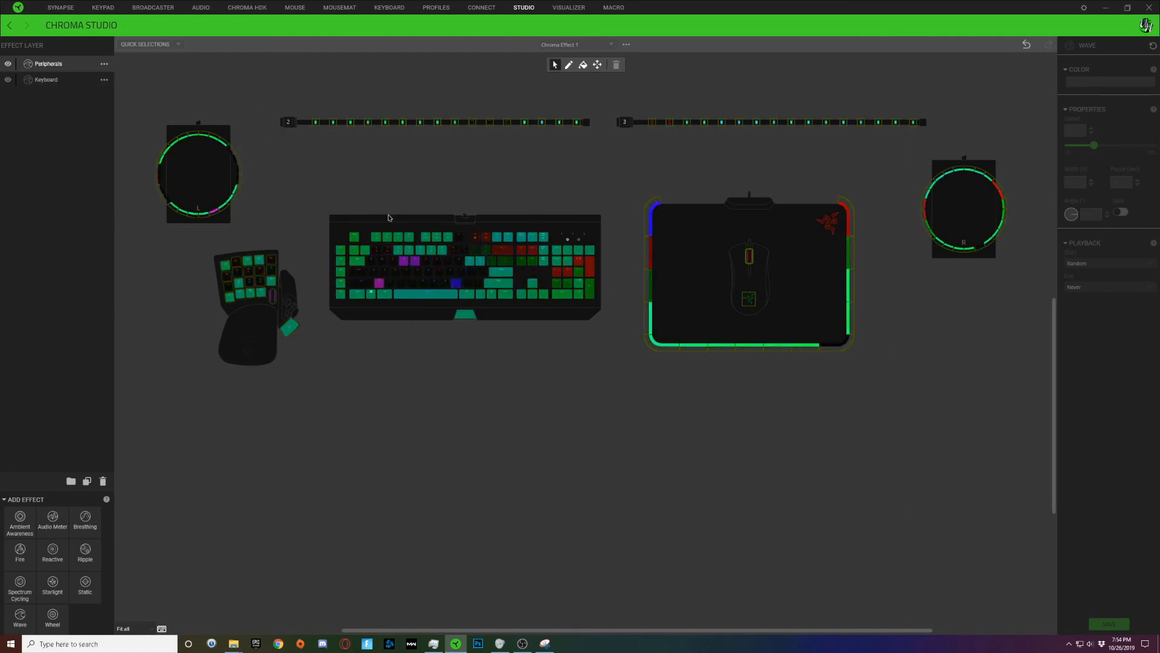
left_click(63, 79)
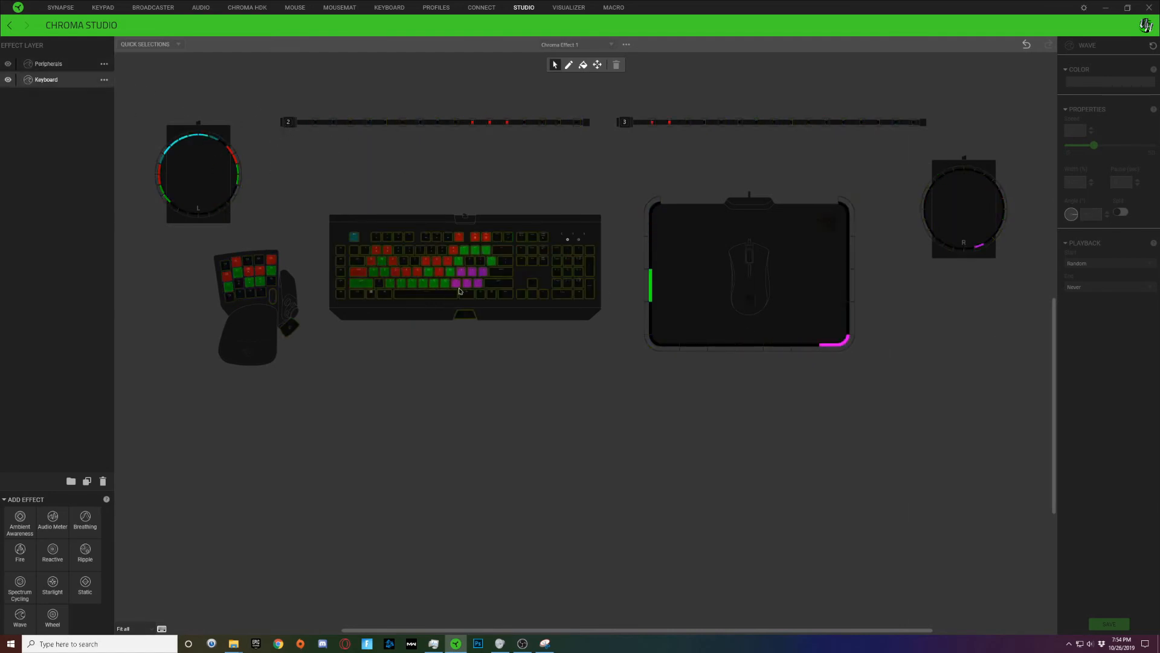